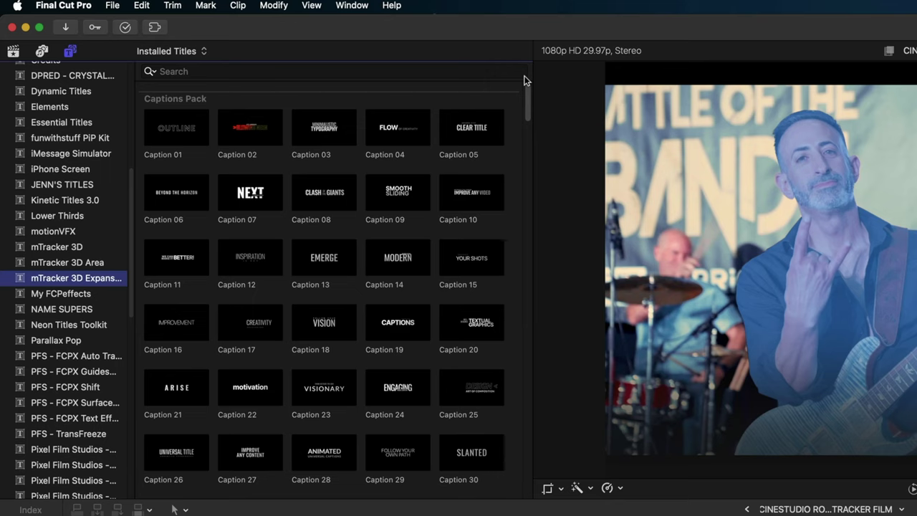
- Show the mFilmLook Elemental looks and presets in the Video effects sidebar
drag(525, 101, 526, 248)
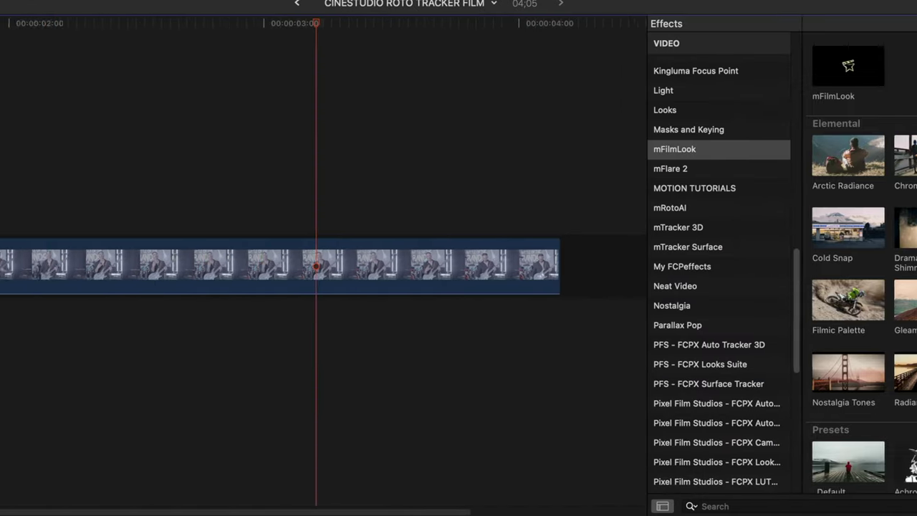
- Apply the Sand Storm look to the guitarist clip and park the playhead near 02:29
drag(538, 373, 523, 265)
drag(430, 26, 348, 23)
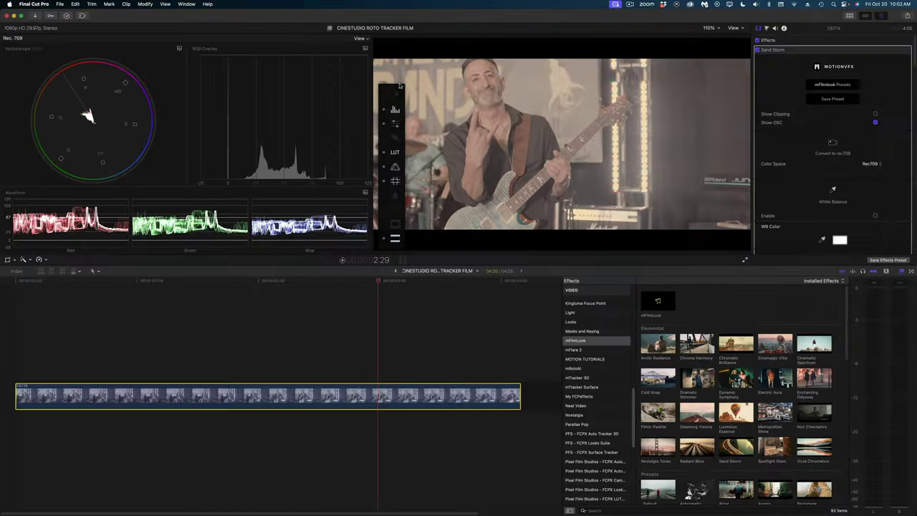
key(super+shift+a)
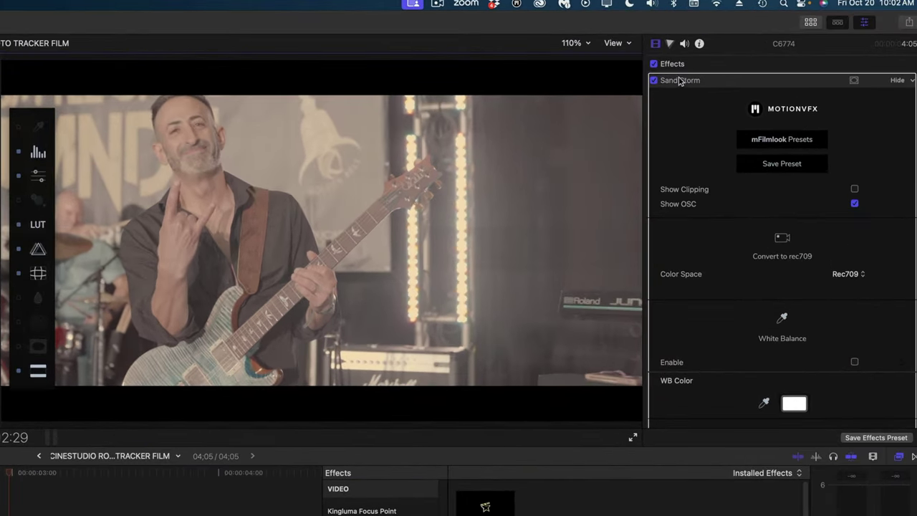
- Select Sand Storm in the inspector, half-height the panel, and show its on-screen controls
click(749, 80)
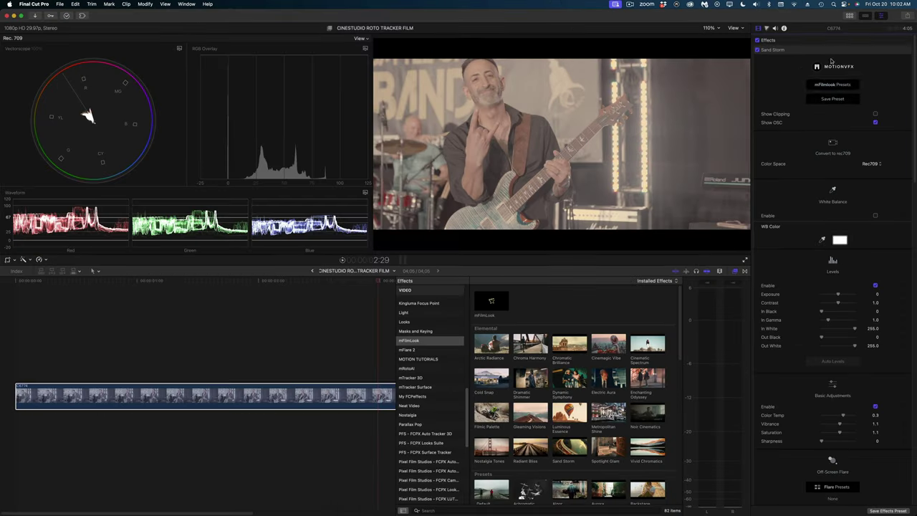
scroll(808, 182, down, 5)
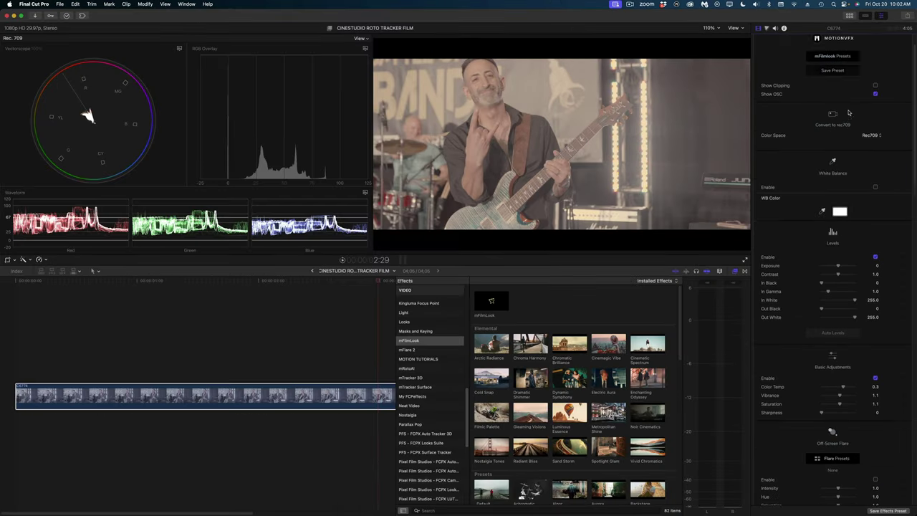
scroll(848, 113, down, 15)
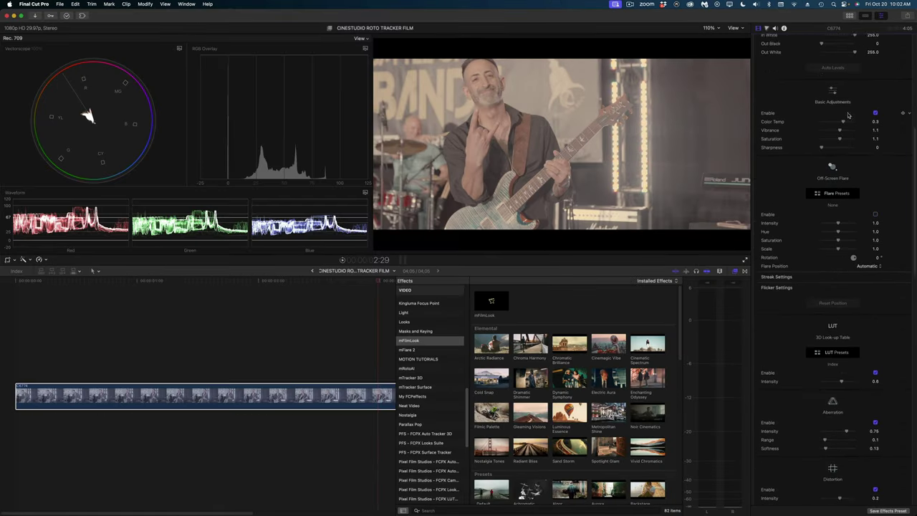
scroll(847, 116, down, 20)
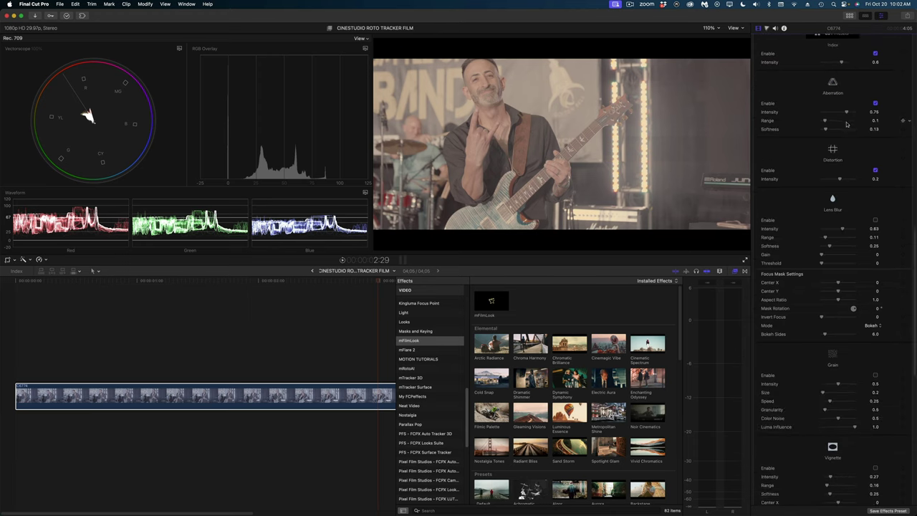
scroll(845, 134, up, 10)
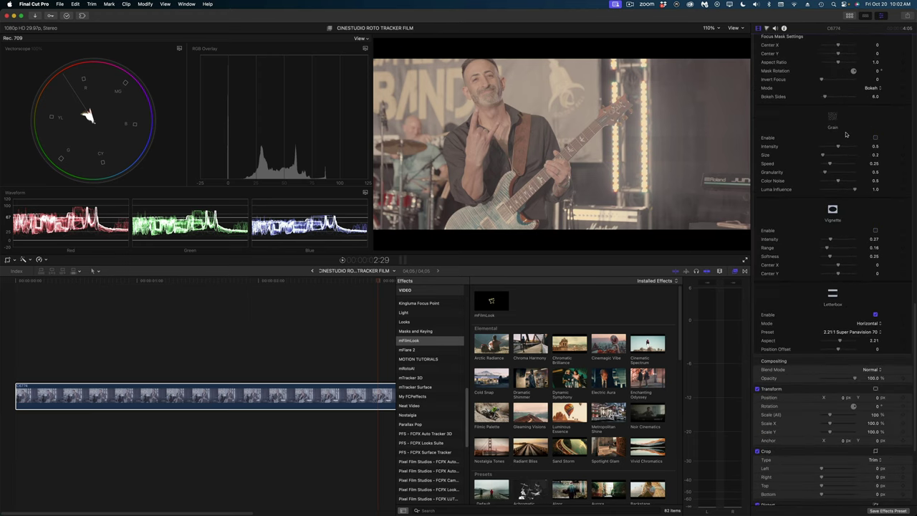
double_click(845, 29)
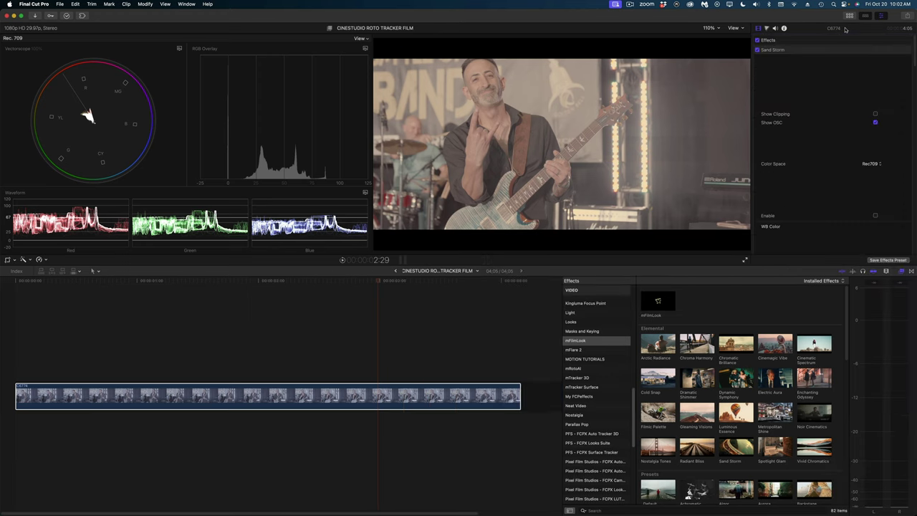
click(776, 58)
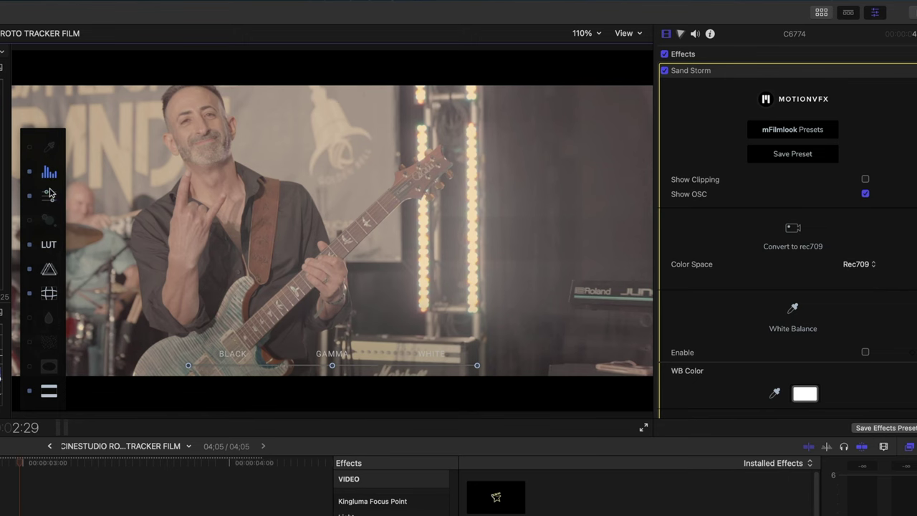
- Set Sand Storm's source colour space to sLog2 v2 and bring up the LUT intensity and presets
click(395, 122)
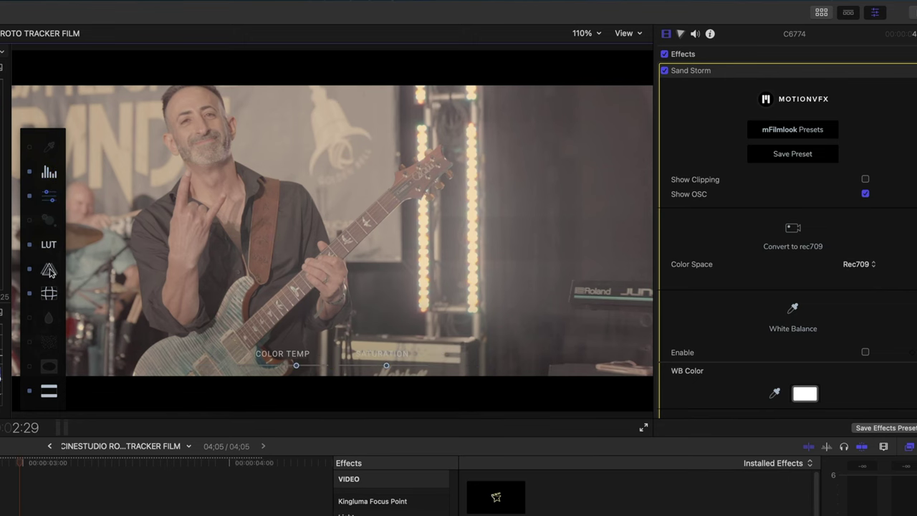
click(43, 176)
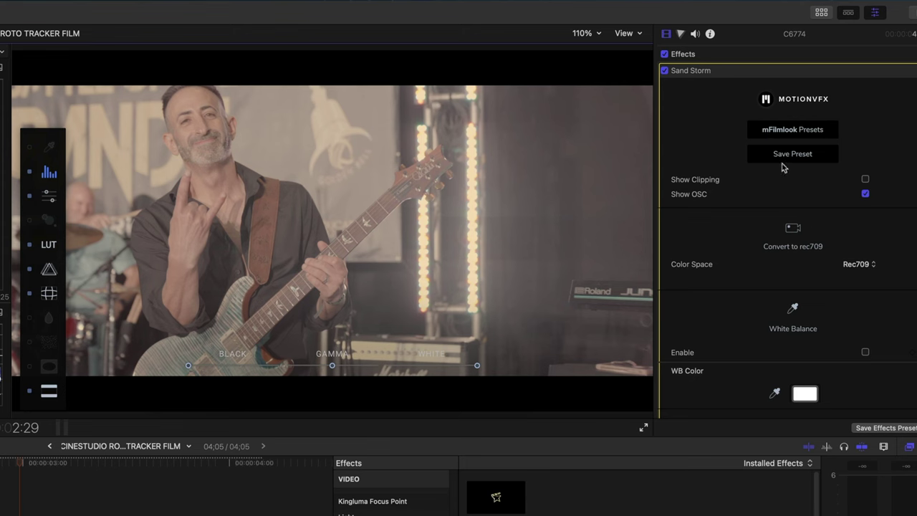
click(856, 264)
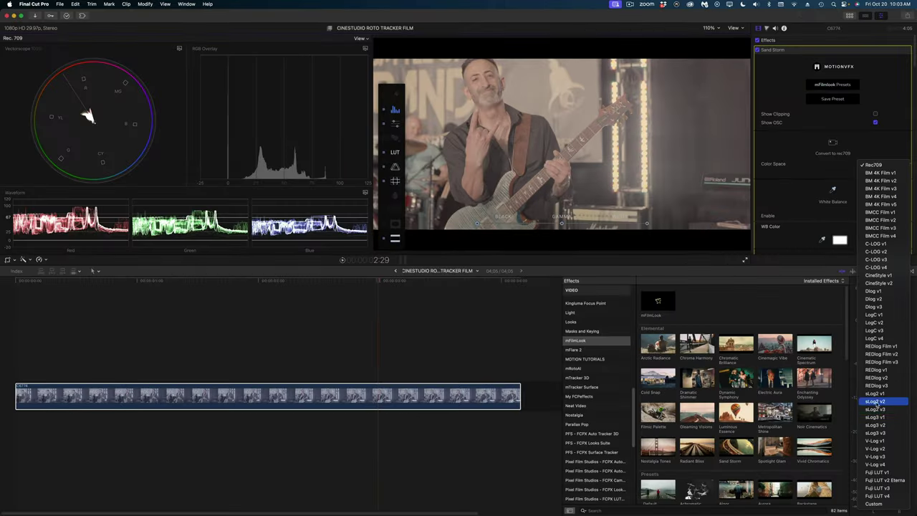
click(876, 402)
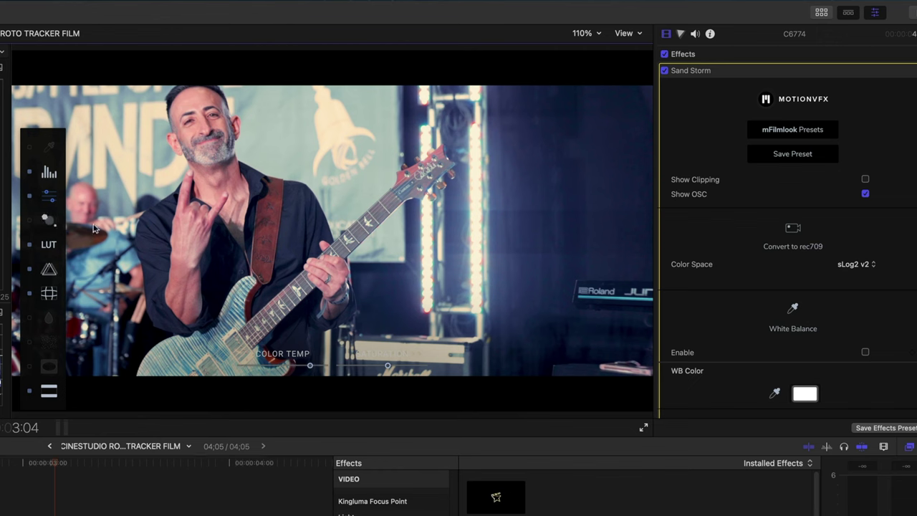
click(49, 246)
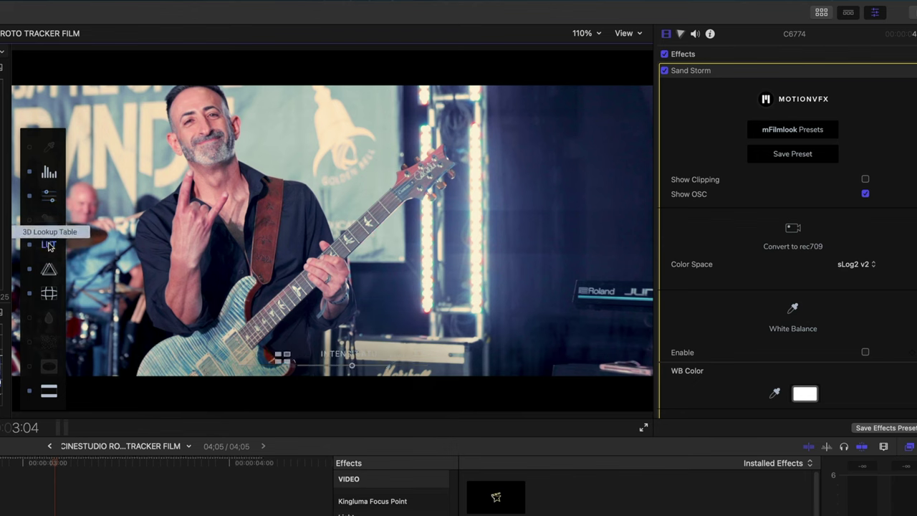
click(285, 360)
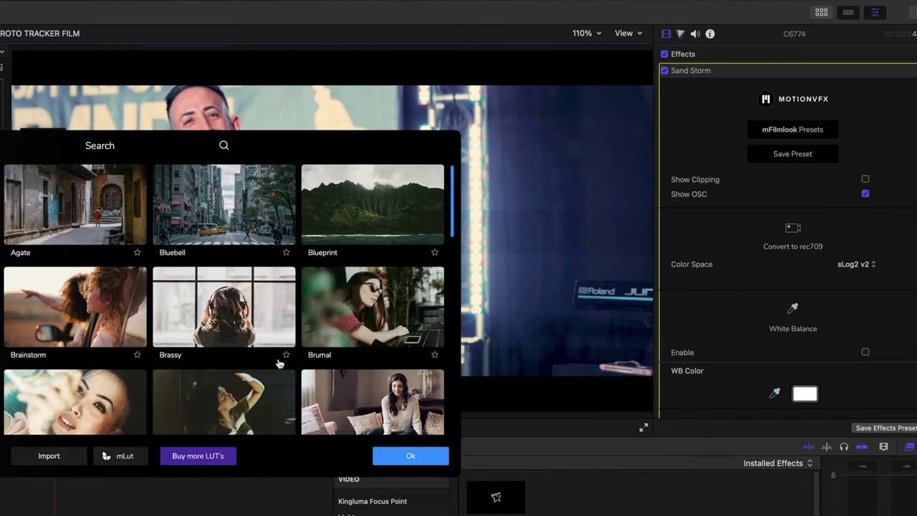
- Browse the LUT presets and confirm the choice with Ok
scroll(264, 303, down, 5)
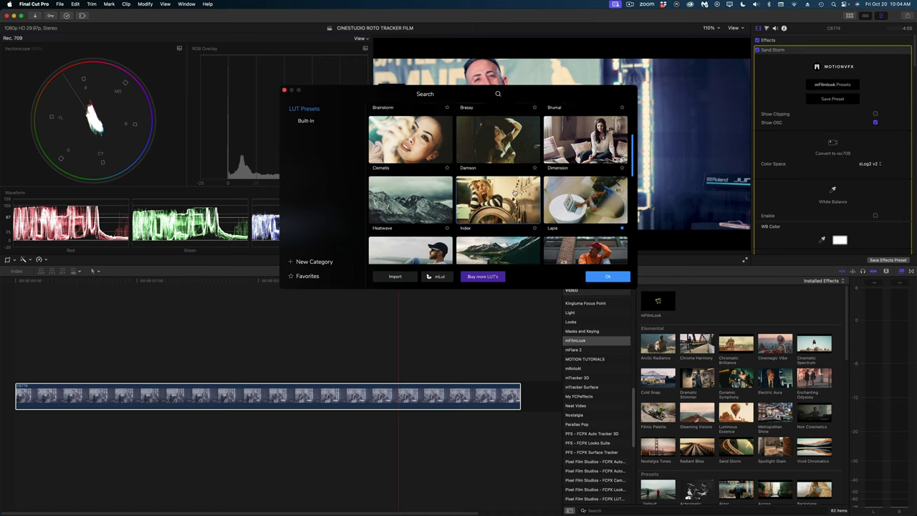
scroll(513, 190, down, 1)
drag(337, 91, 61, 76)
scroll(222, 170, up, 2)
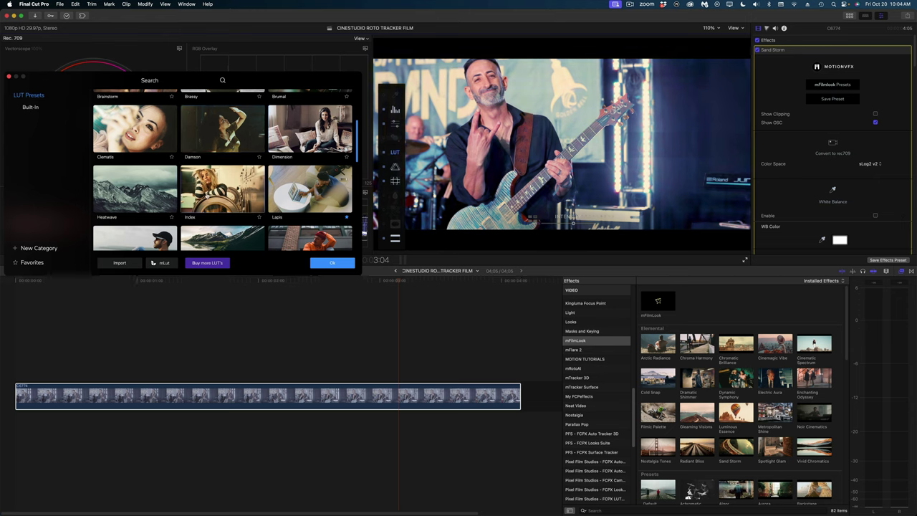
click(332, 263)
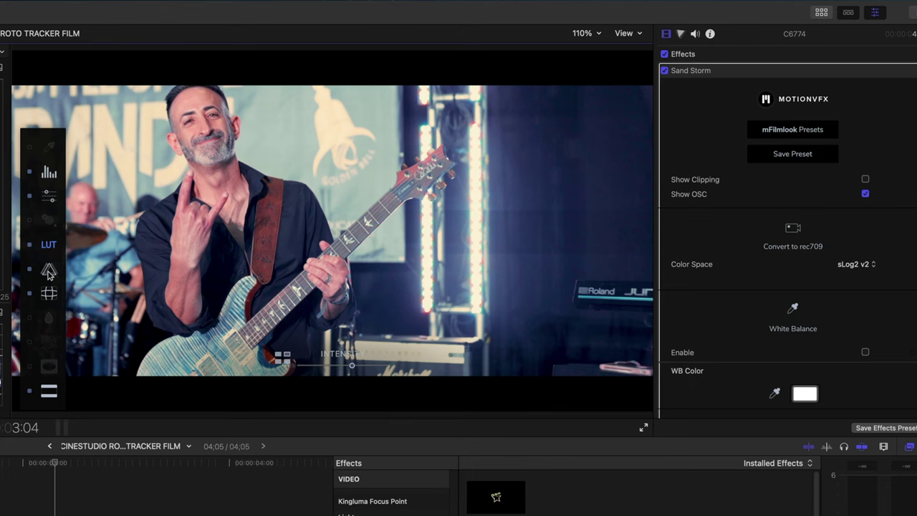
- Turn off the look's lens distortion and enable film grain
click(32, 274)
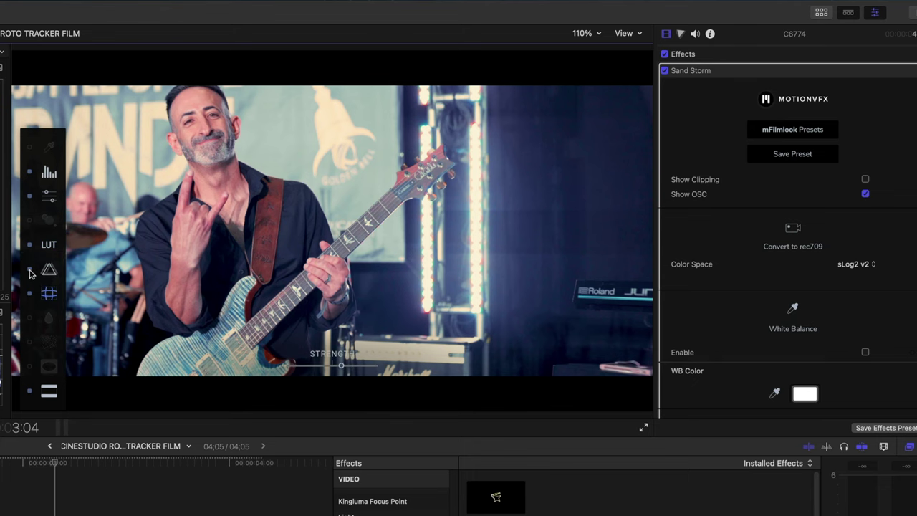
click(31, 297)
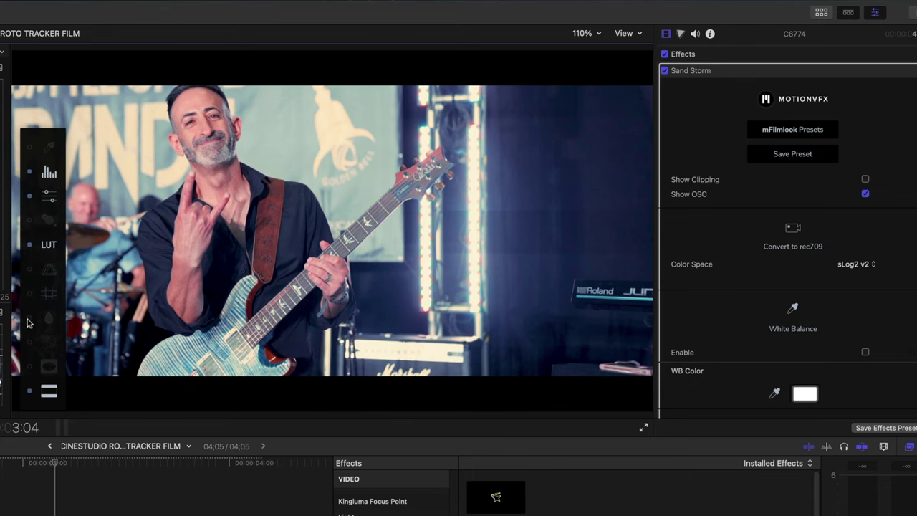
click(44, 344)
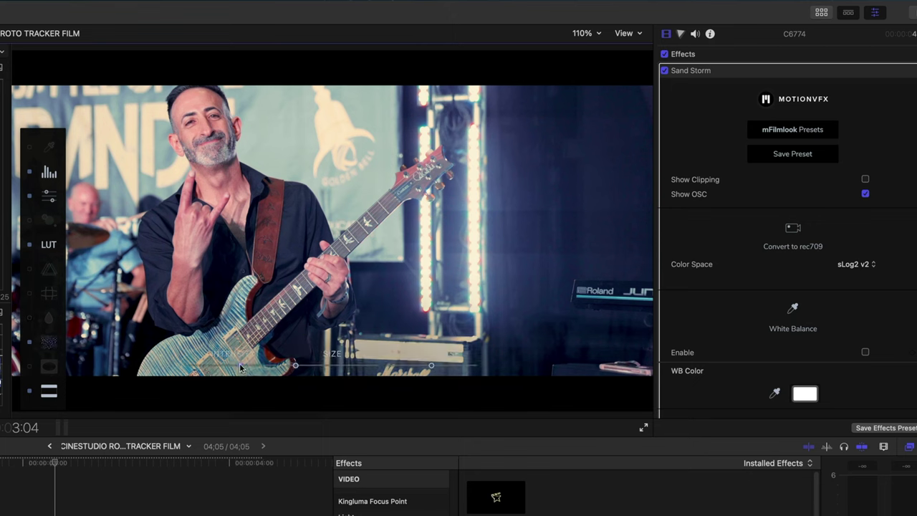
- Set the Letterbox preset to 2:1 Panascope & RED with Position Offset -0.04
scroll(809, 200, down, 3)
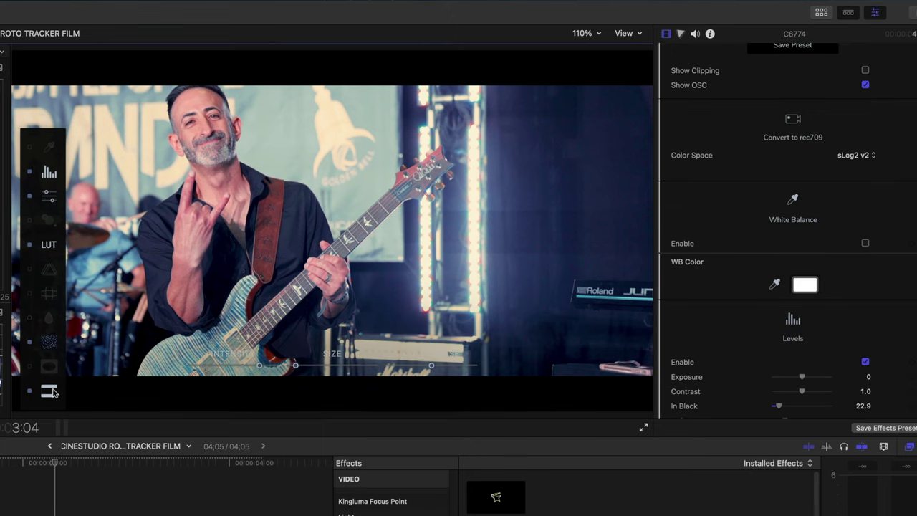
scroll(734, 203, down, 20)
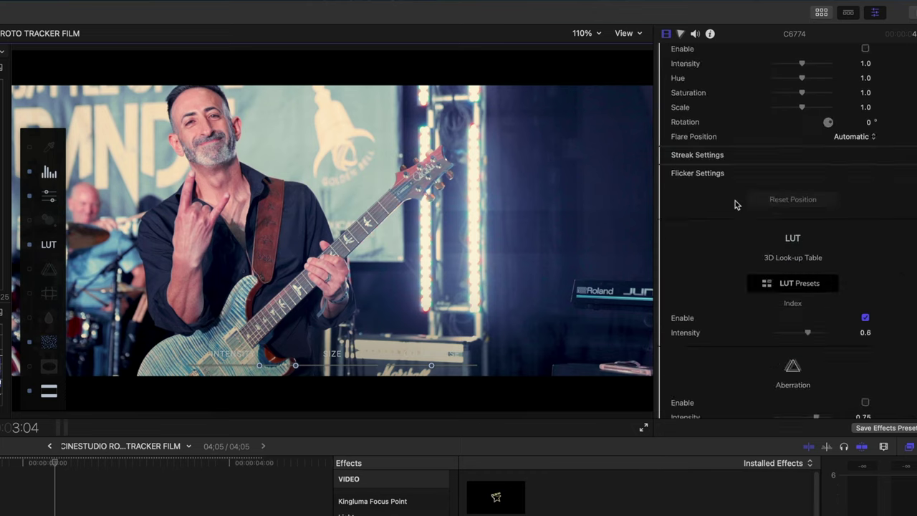
scroll(735, 202, down, 5)
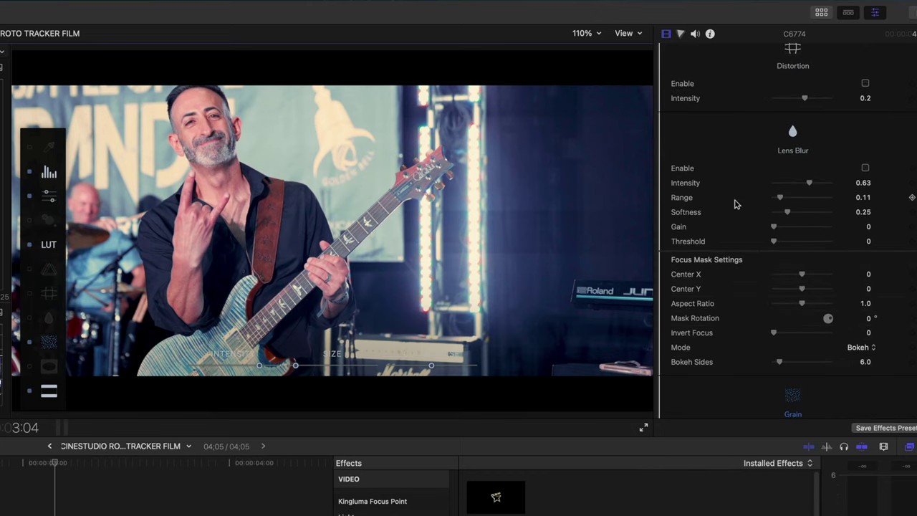
scroll(735, 204, down, 12)
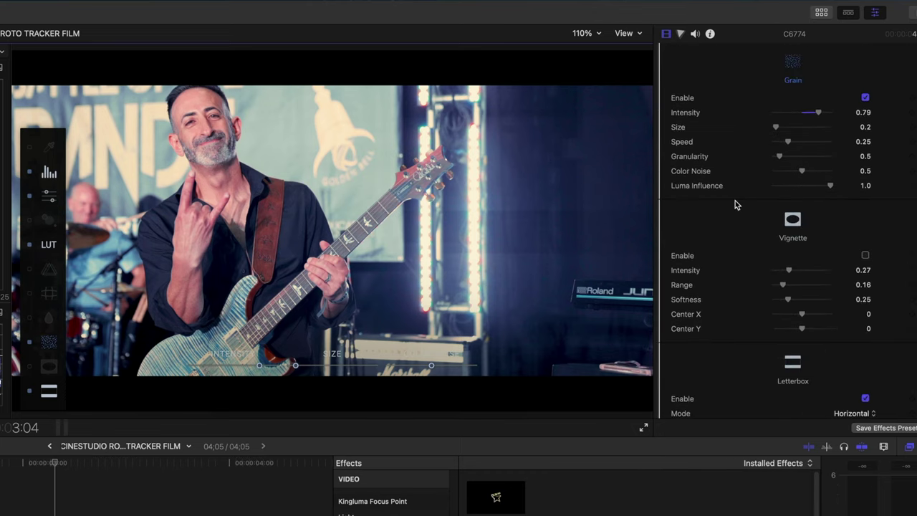
click(845, 351)
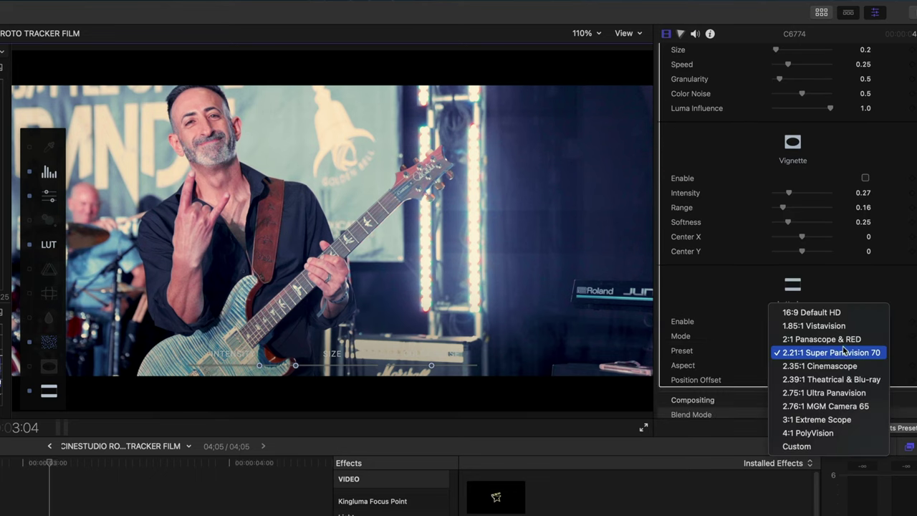
click(842, 339)
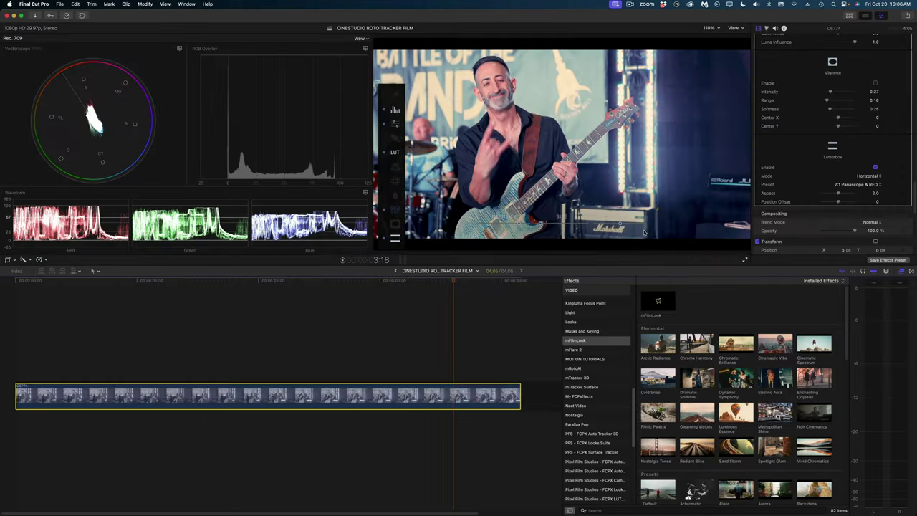
drag(262, 283, 120, 294)
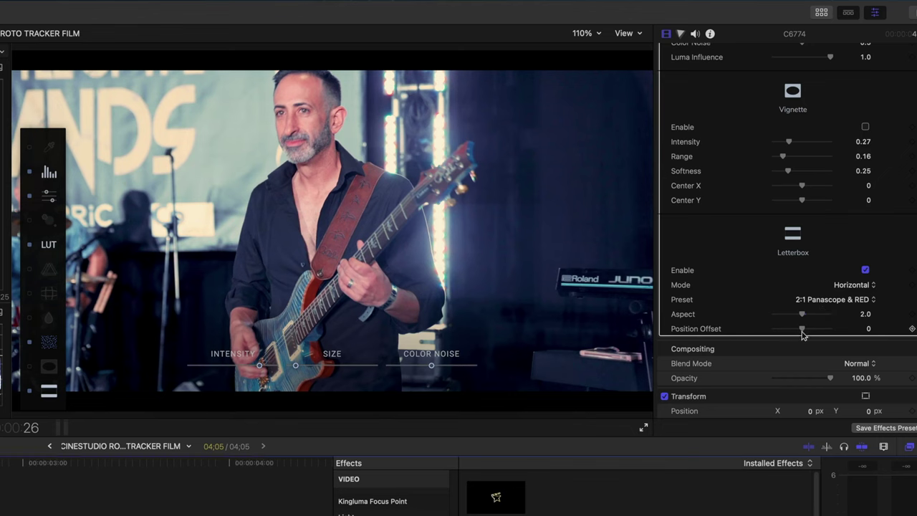
drag(840, 201, 838, 204)
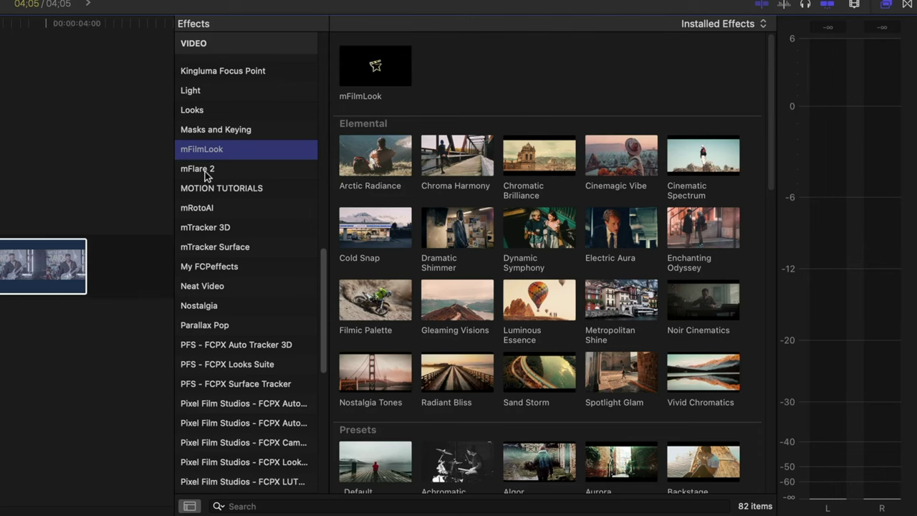
- Add the mFlare 2 Defocused Afterglow flare to the clip and preview playback, stopping at 3:13
click(205, 171)
scroll(596, 274, down, 5)
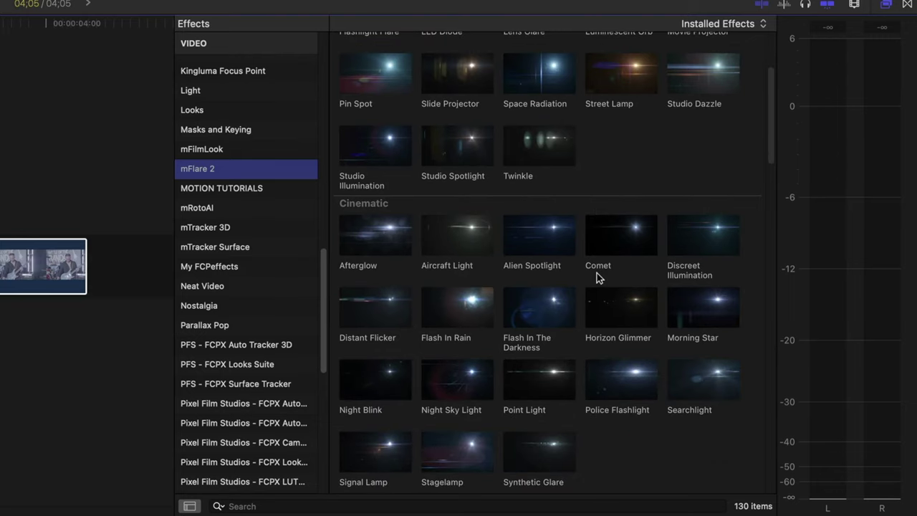
scroll(597, 273, down, 7)
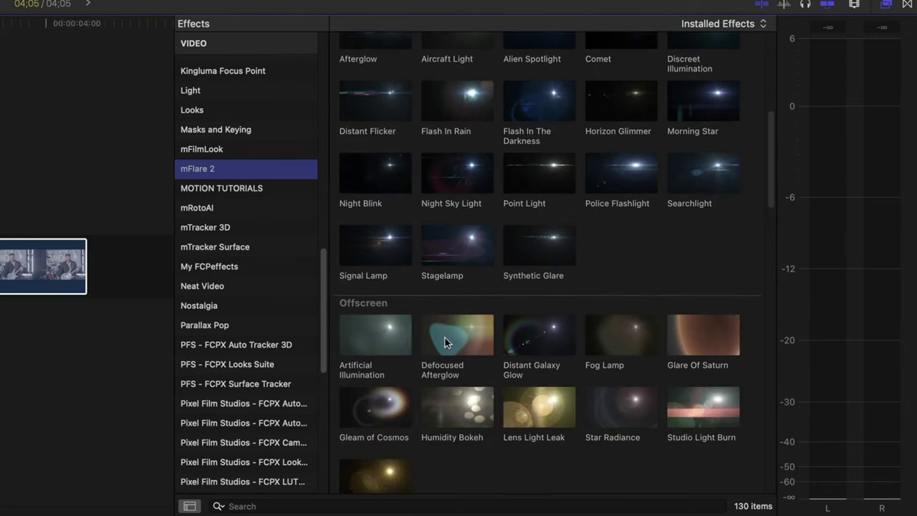
drag(444, 337, 406, 396)
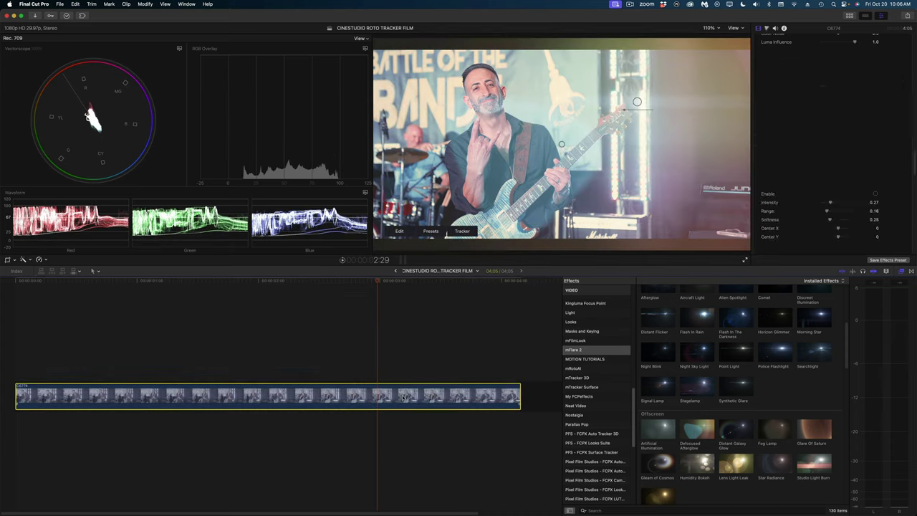
key(space)
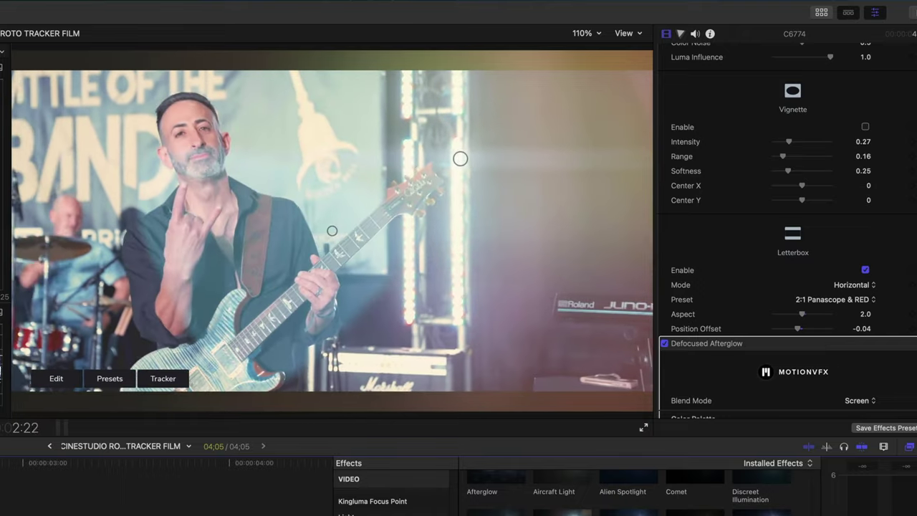
key(space)
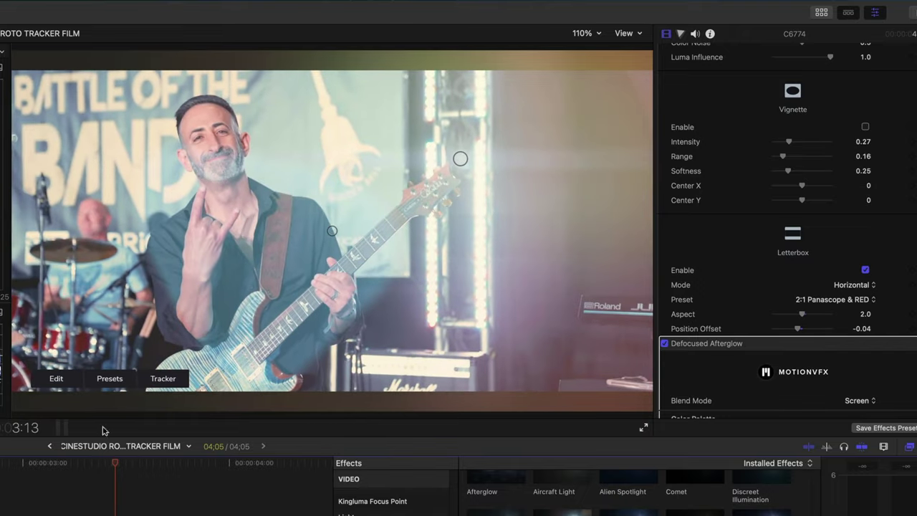
- Shrink the afterglow's Iris element to about 80 with Offset X 20 and Offset Y -7
click(59, 380)
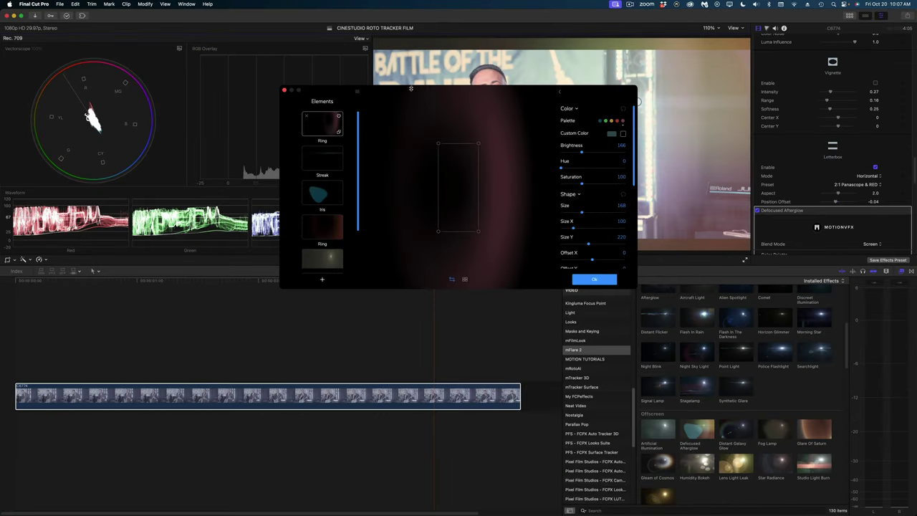
drag(328, 93, 79, 92)
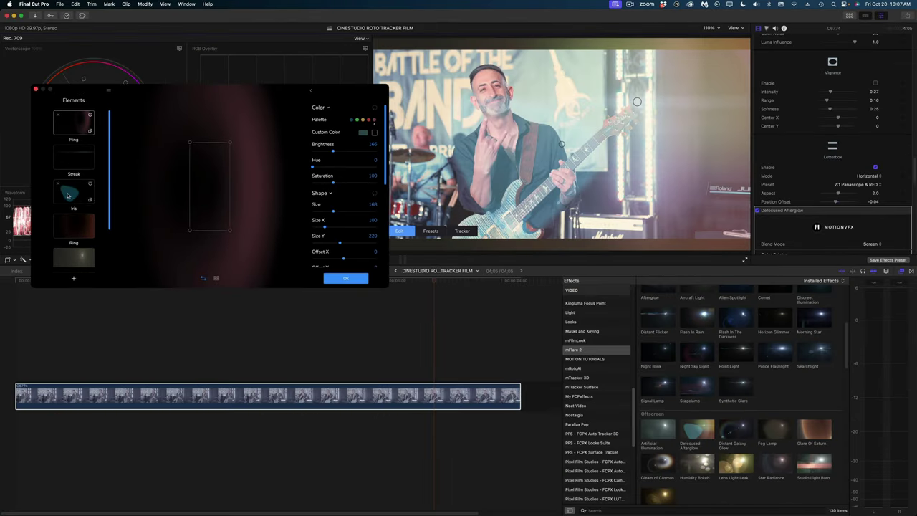
click(69, 193)
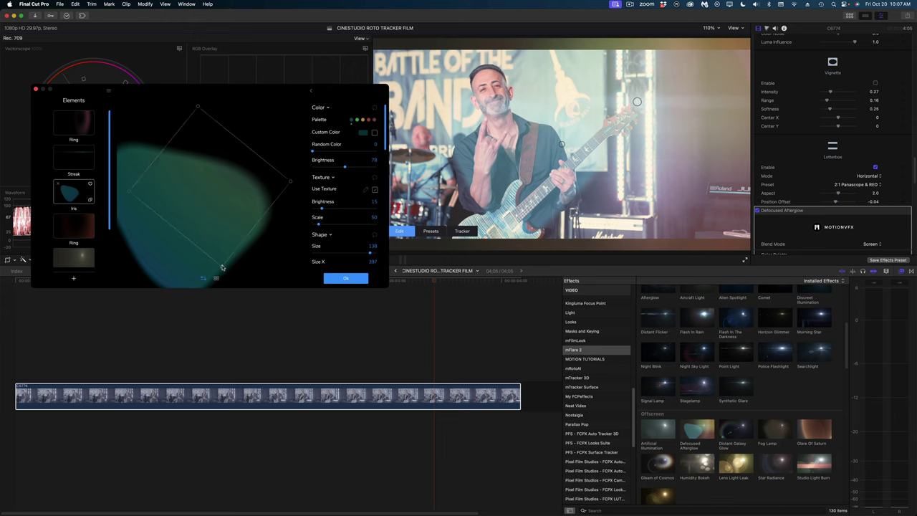
drag(222, 267, 222, 236)
scroll(336, 186, down, 4)
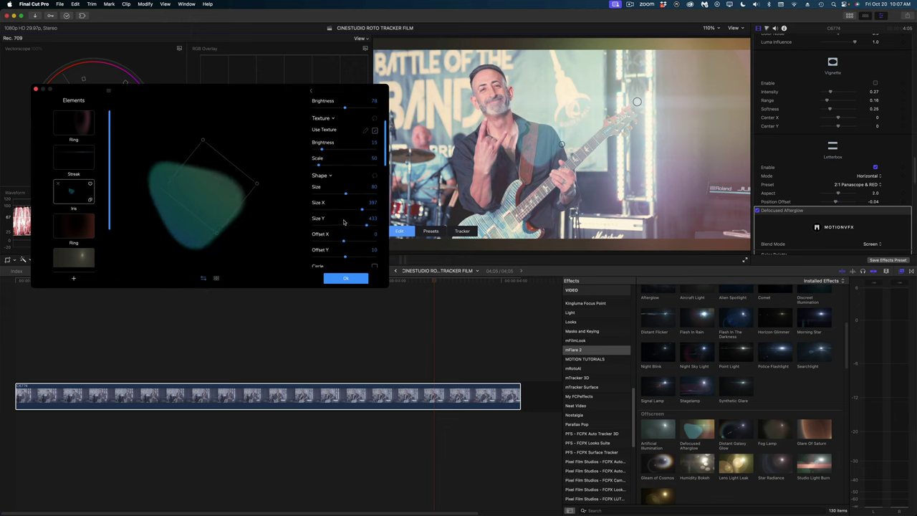
click(348, 239)
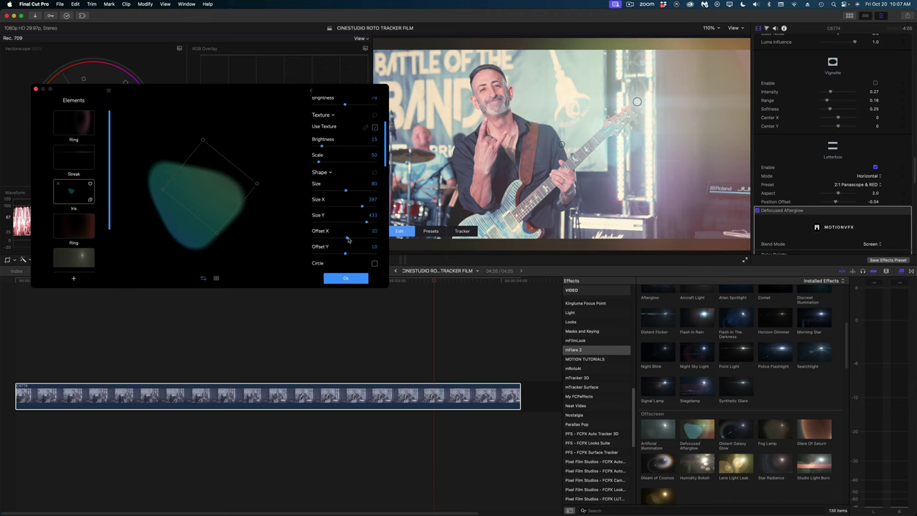
drag(346, 252, 342, 255)
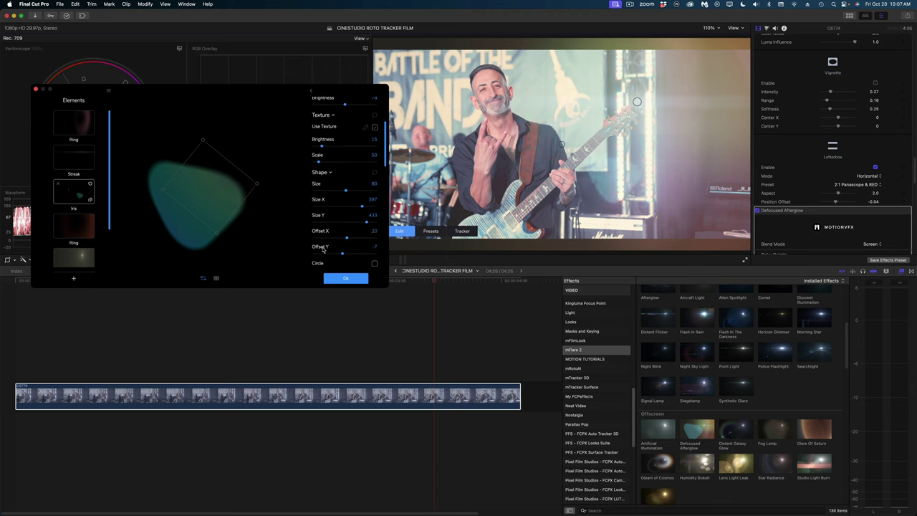
- Inspect the Glow element, then close the flare elements editor
scroll(90, 194, down, 2)
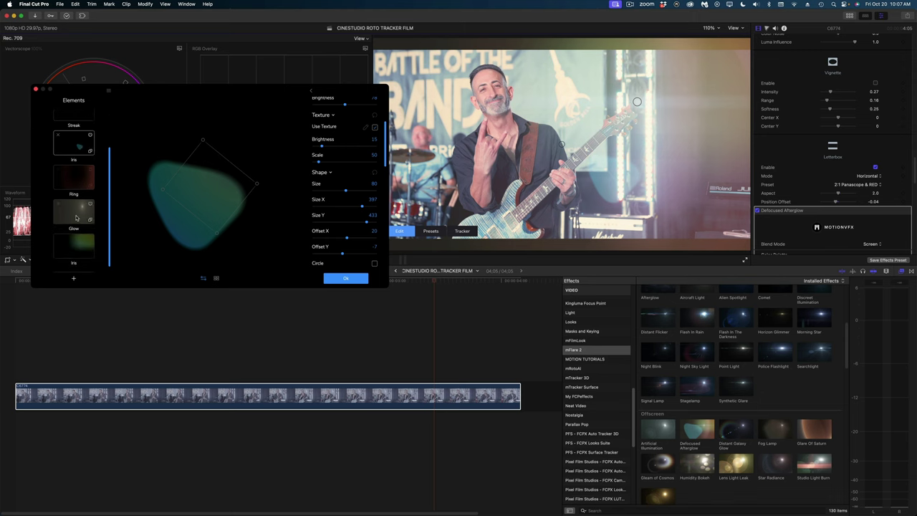
click(76, 213)
scroll(320, 148, up, 3)
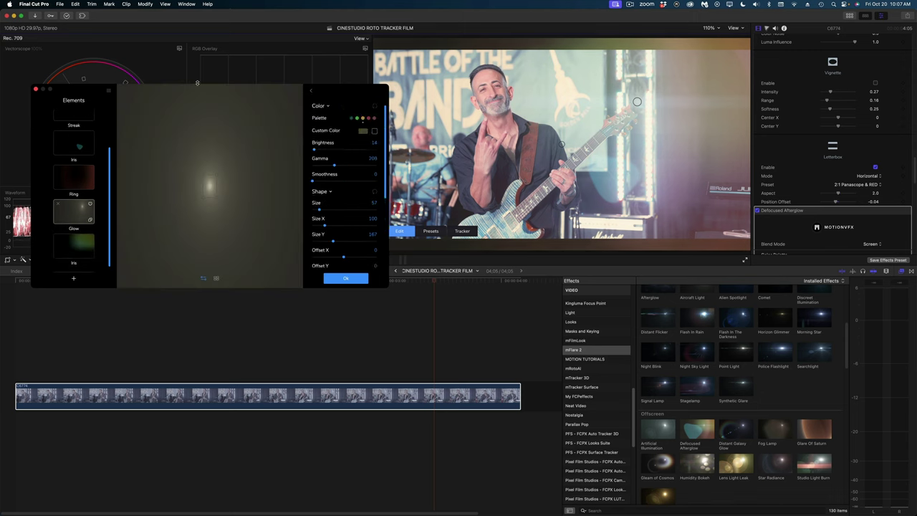
click(35, 89)
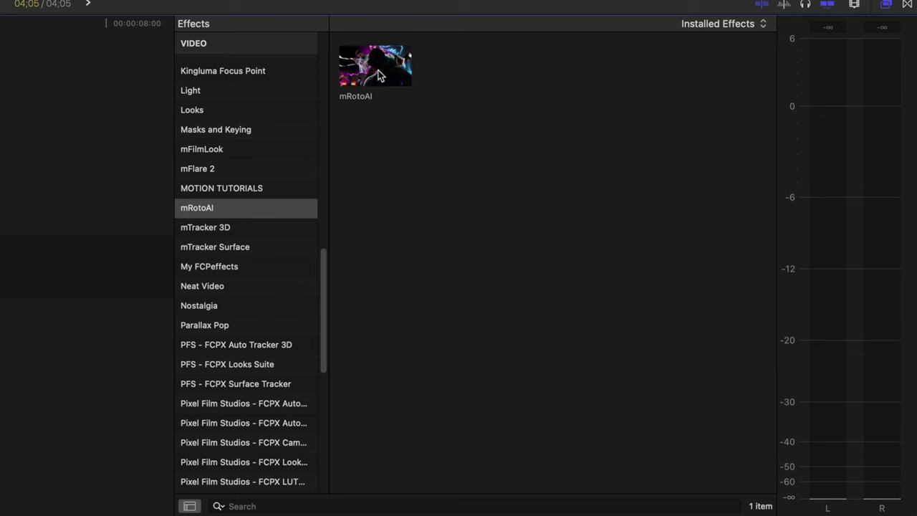
- Drag the mRotoAI effect onto the C6774 guitarist clip
drag(378, 70, 255, 404)
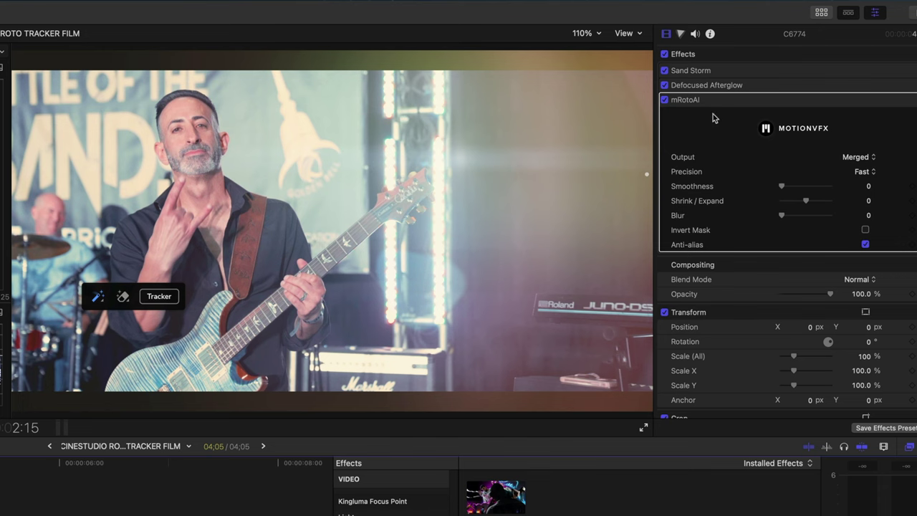
- Disable Defocused Afterglow, set mRotoAI precision to Accurate, and pick the brush selection wand
click(664, 85)
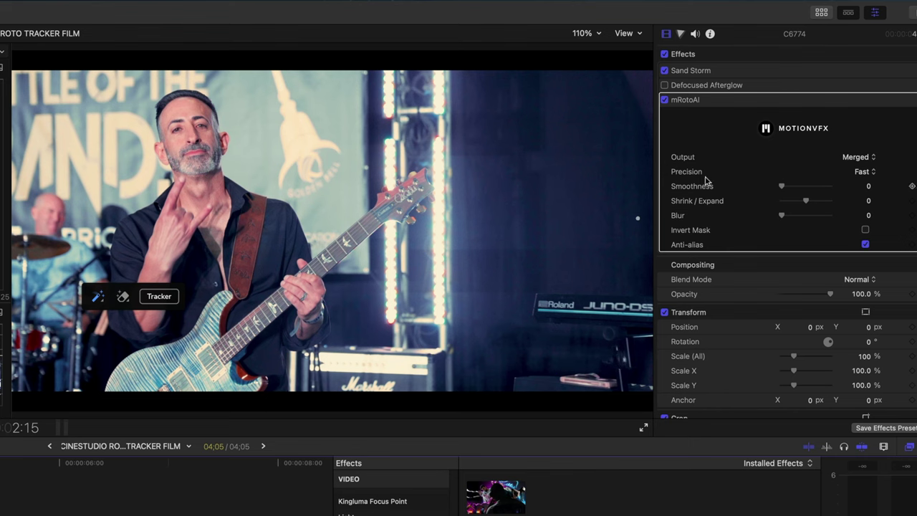
click(865, 172)
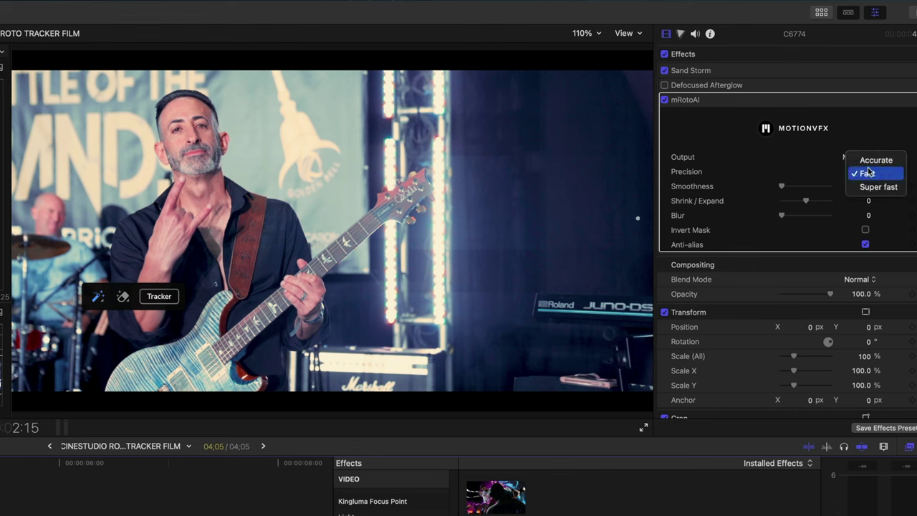
click(869, 160)
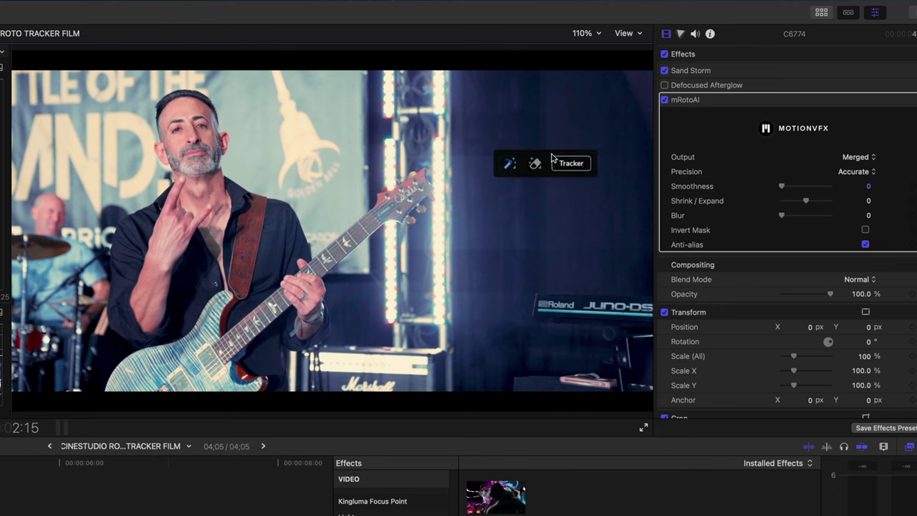
click(509, 168)
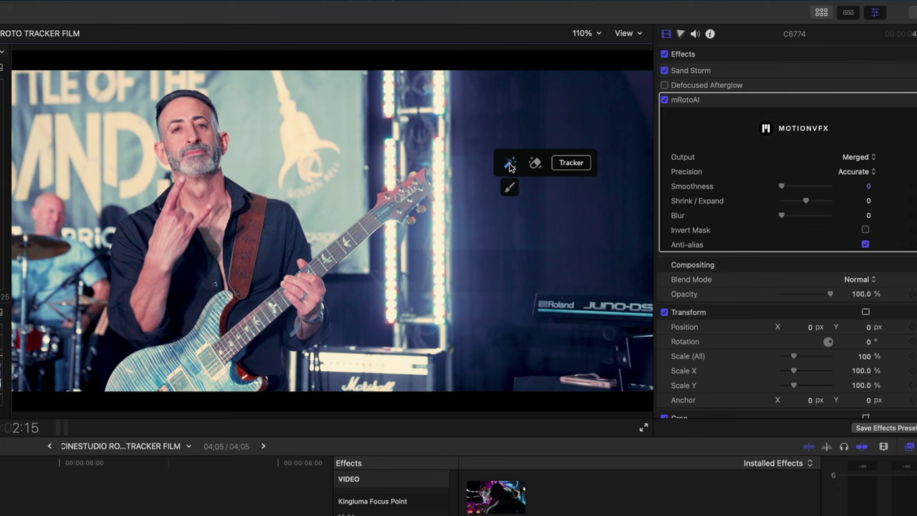
click(509, 188)
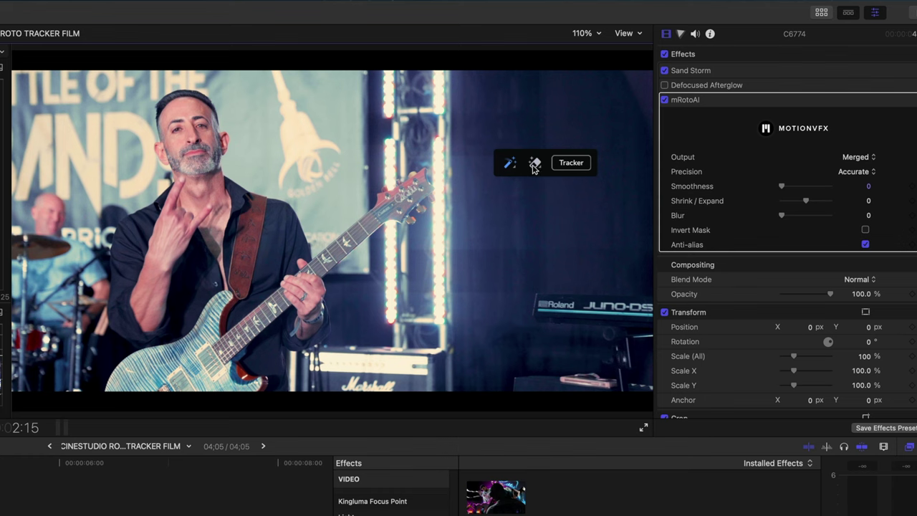
- Brush over the guitarist to mask him, then bring up the mask tracking controls
mouse_move(165, 107)
mouse_down()
mouse_move(194, 107)
mouse_move(162, 152)
mouse_move(215, 154)
mouse_move(223, 143)
mouse_move(162, 222)
mouse_move(135, 238)
mouse_move(119, 298)
mouse_move(151, 303)
mouse_move(176, 227)
mouse_move(216, 214)
mouse_move(187, 286)
mouse_move(187, 328)
mouse_move(165, 365)
mouse_move(129, 386)
mouse_move(162, 356)
mouse_move(222, 392)
mouse_move(262, 365)
mouse_move(244, 269)
mouse_move(222, 233)
mouse_move(301, 300)
mouse_move(295, 337)
mouse_move(308, 289)
mouse_move(272, 208)
mouse_move(308, 270)
mouse_move(389, 204)
mouse_move(383, 190)
mouse_move(410, 223)
mouse_move(398, 184)
mouse_move(419, 207)
mouse_move(413, 178)
mouse_move(435, 208)
mouse_up()
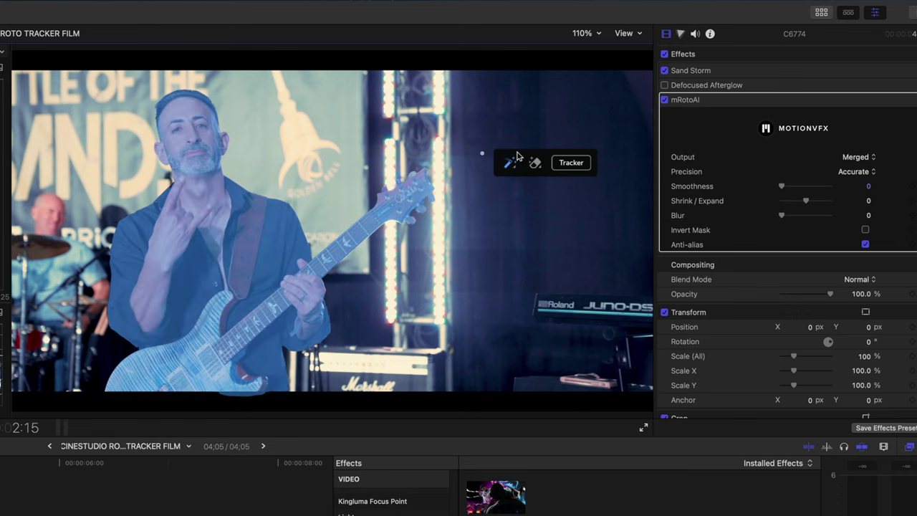
click(566, 165)
- Track the guitarist's mRotoAI mask forward and backward through the C6774 clip
click(543, 191)
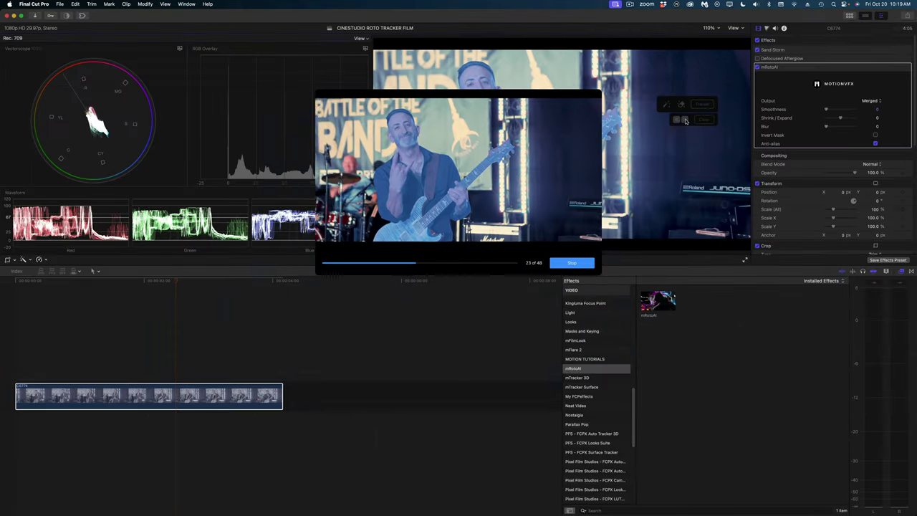
click(676, 120)
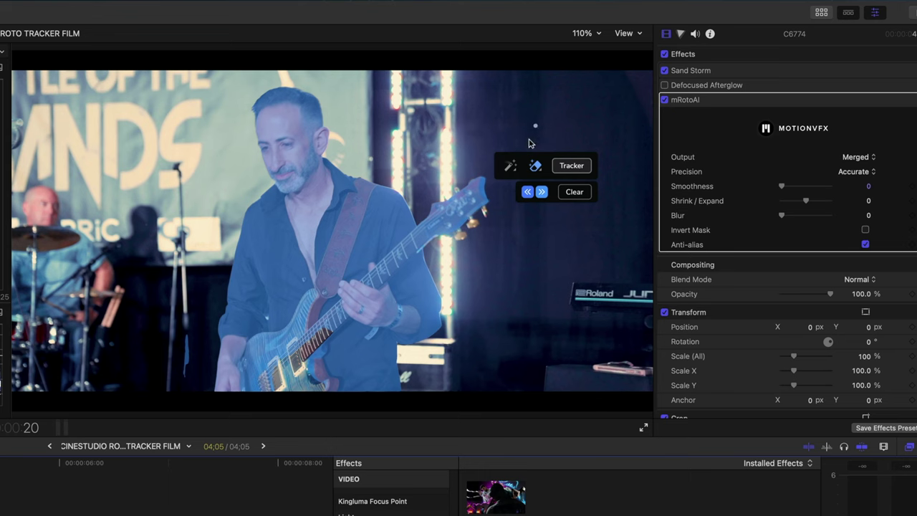
click(513, 165)
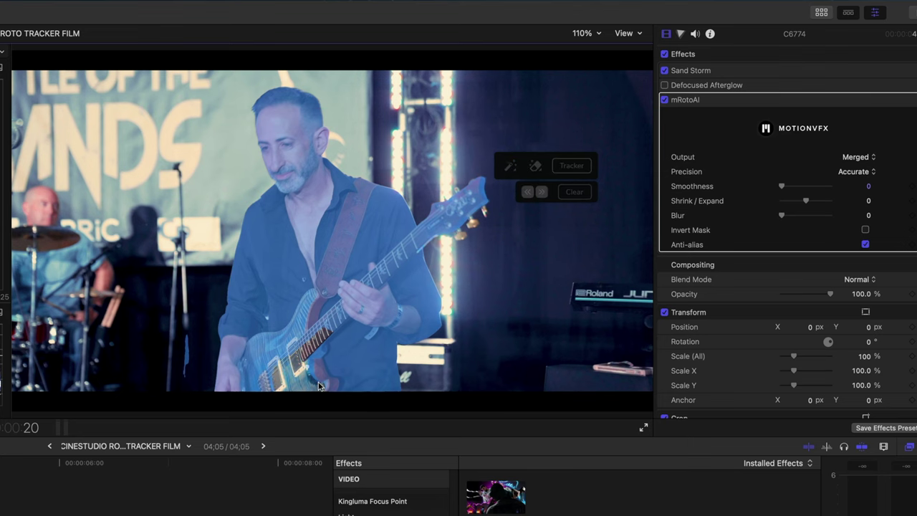
- Step frame by frame through the clip to check the tracked mask edges
key(Right)
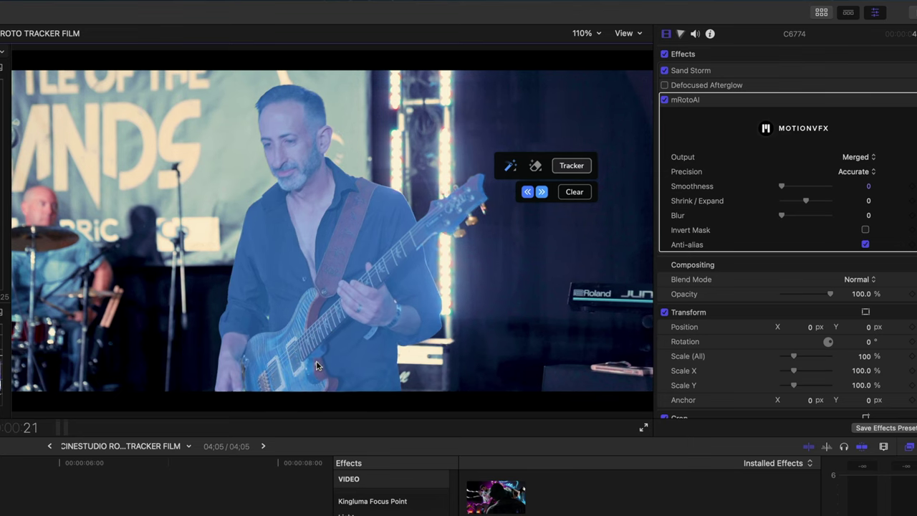
key(Right)
key(Left)
key(Left)
key(Left)
key(Left)
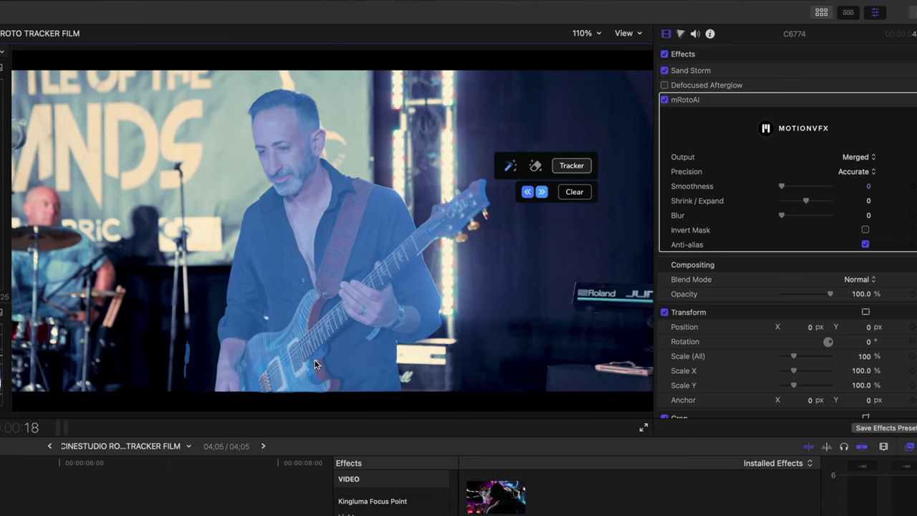
key(Left)
key(Left)
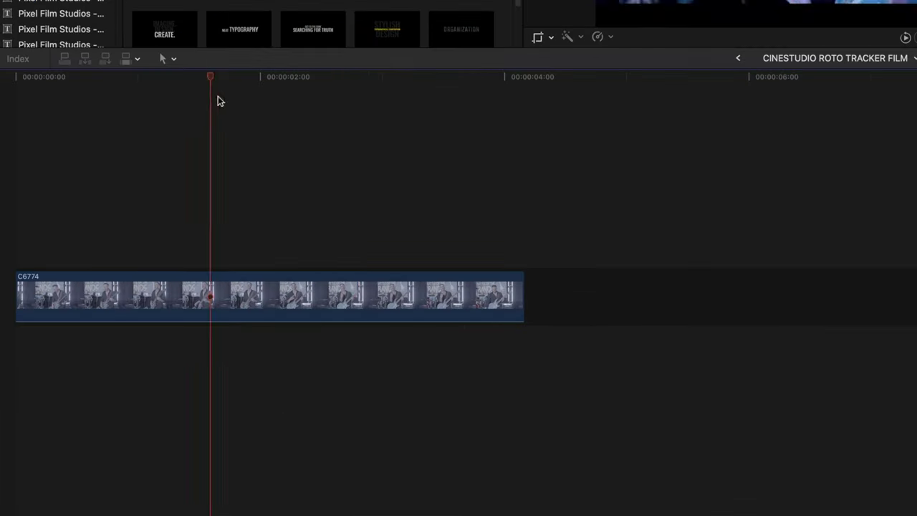
click(196, 299)
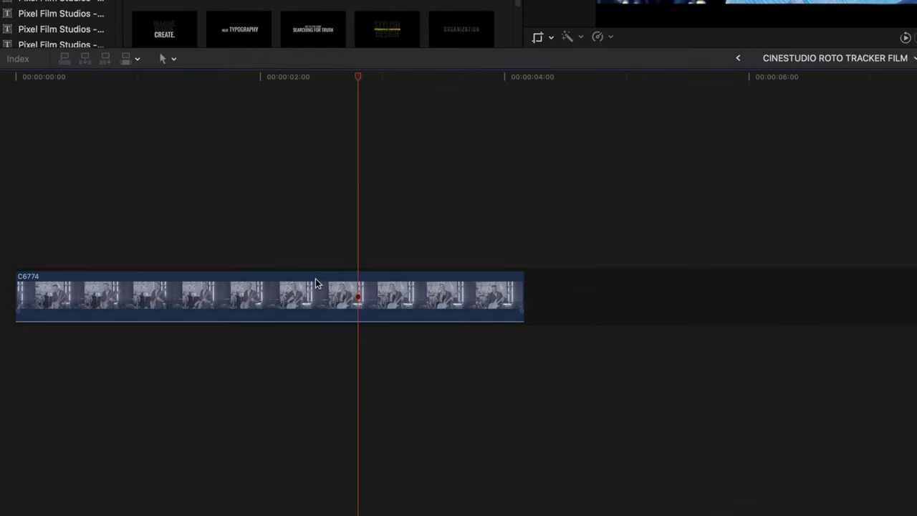
- Stack a duplicate of the C6774 clip above the original and set its mRotoAI Output to Masked Video
click(174, 390)
drag(315, 281, 318, 237)
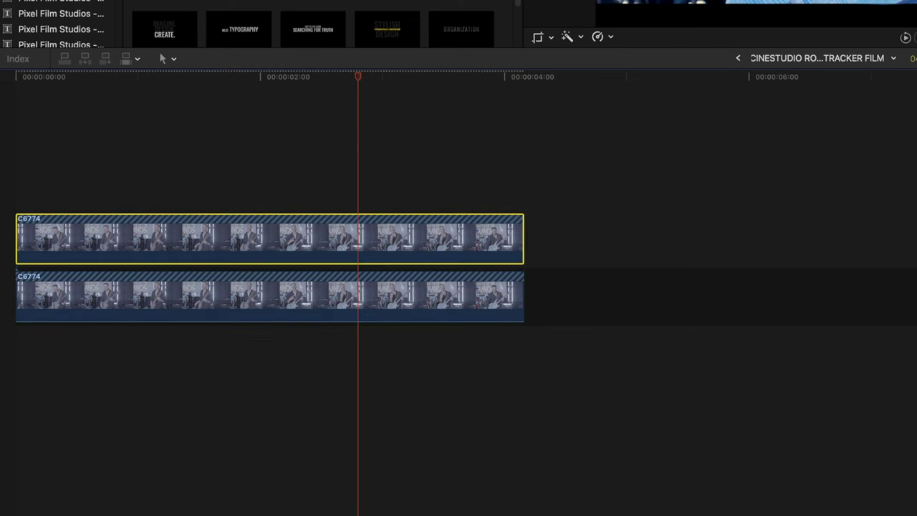
click(309, 309)
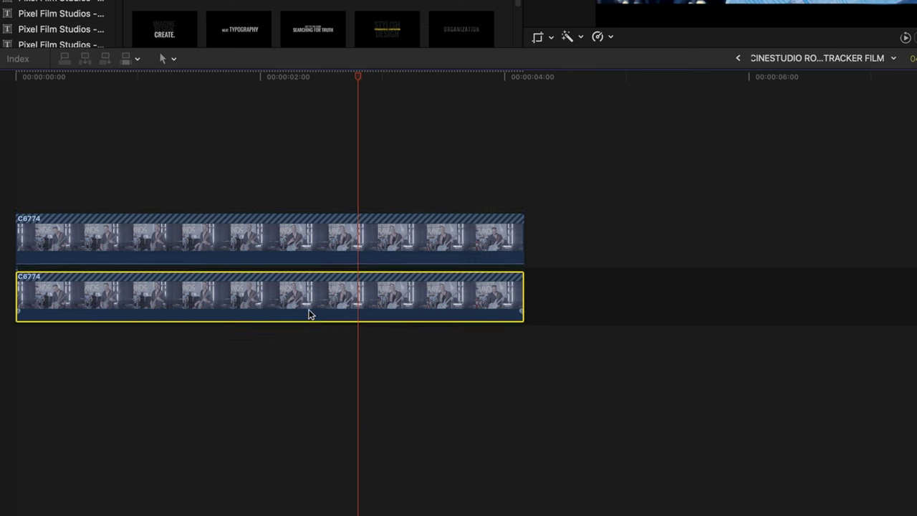
click(319, 246)
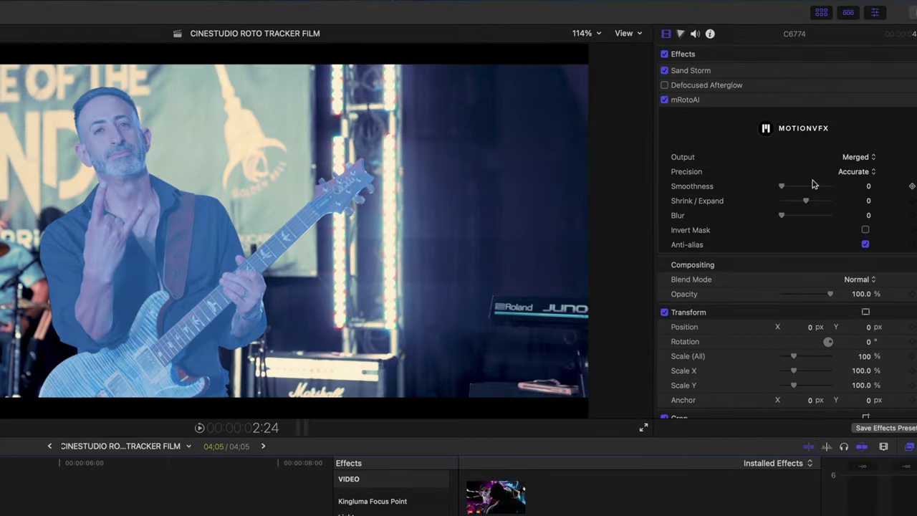
click(856, 159)
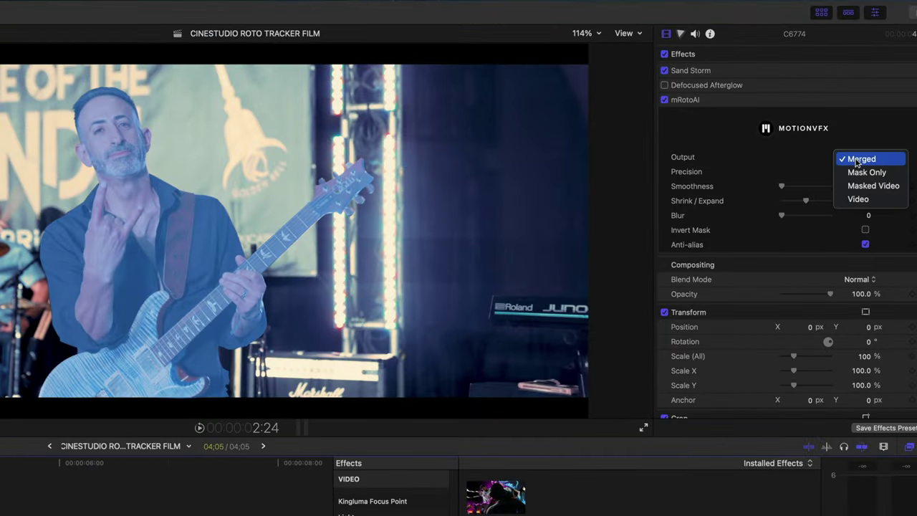
click(860, 185)
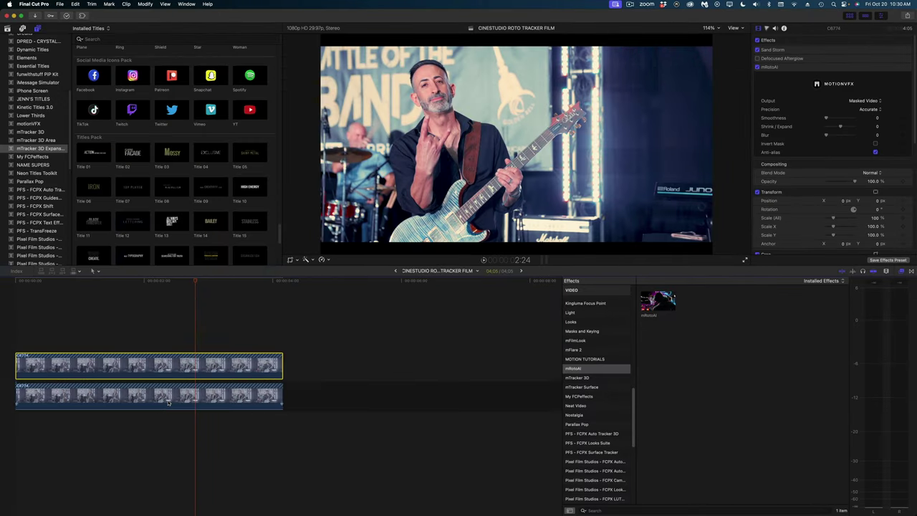
- Disable the lower C6774 clip to preview the cut-out guitarist, then re-enable it
click(169, 401)
key(v)
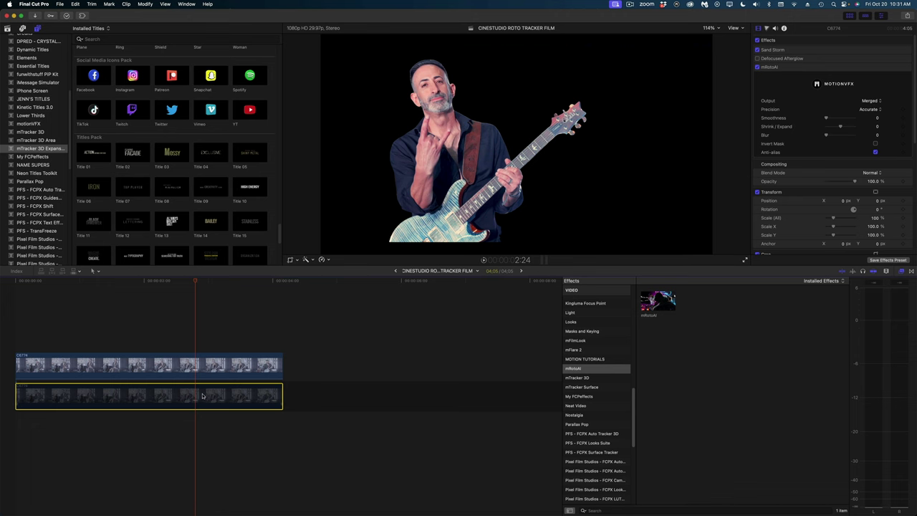
key(v)
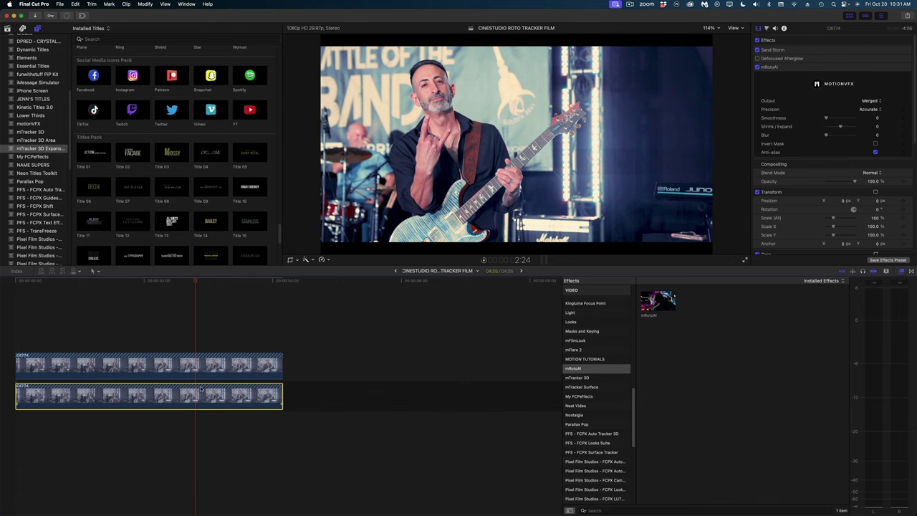
- Switch off the masked top clip and apply mTracker 3D to the lower guitarist clip
key(v)
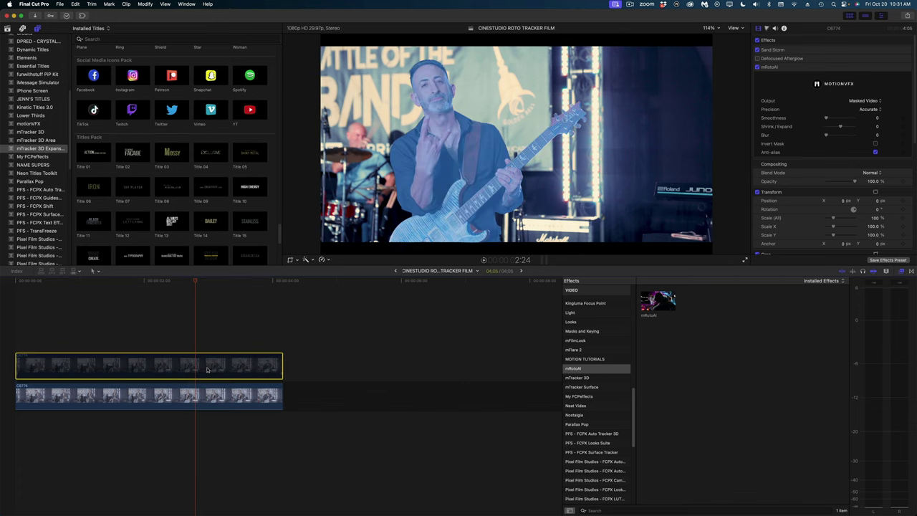
click(207, 401)
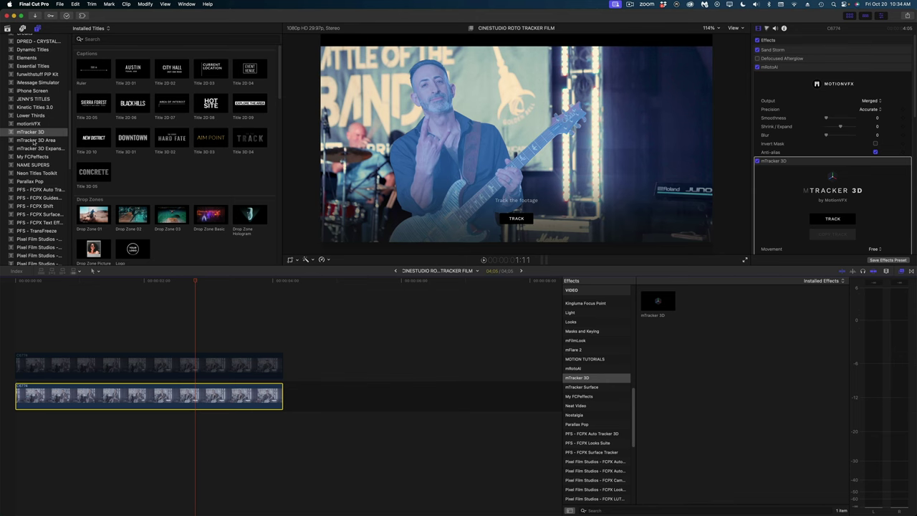
drag(279, 69, 316, 243)
drag(523, 400, 519, 434)
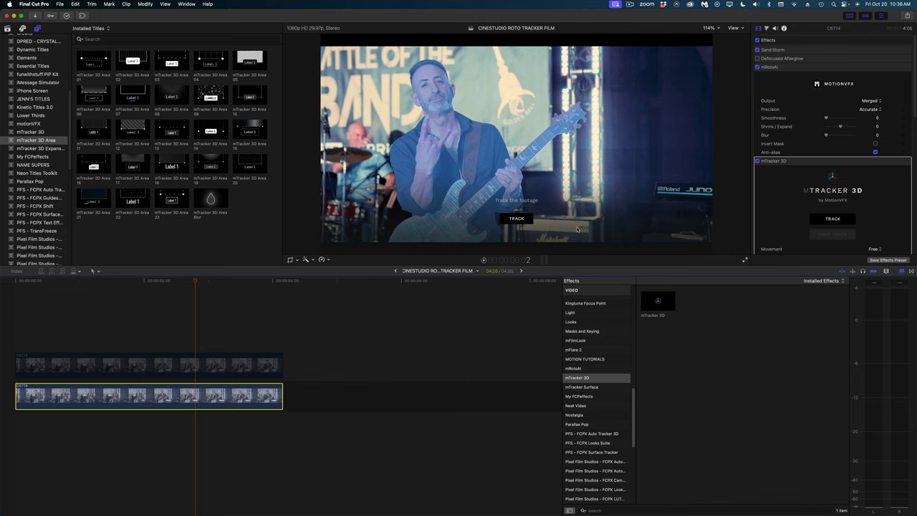
- Track the lower clip with mTracker 3D and pick null positions on the keyboard and guitarist's head
click(520, 217)
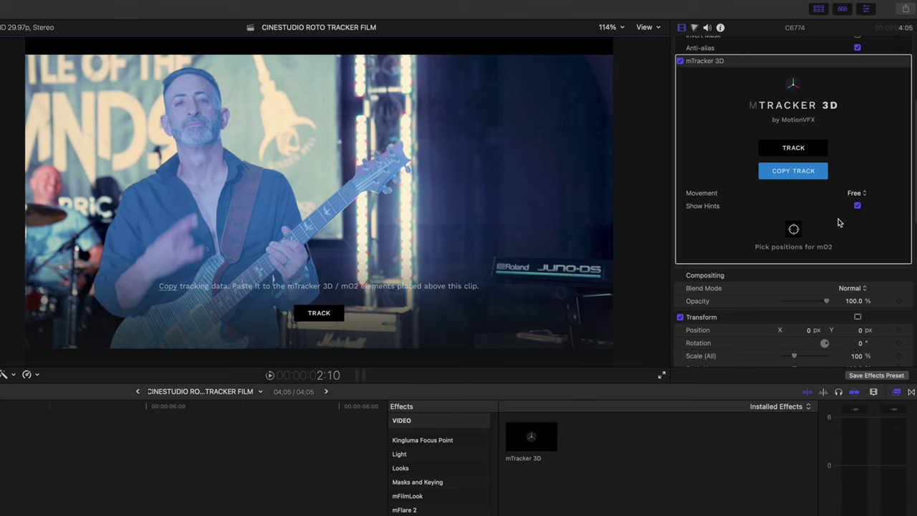
click(795, 231)
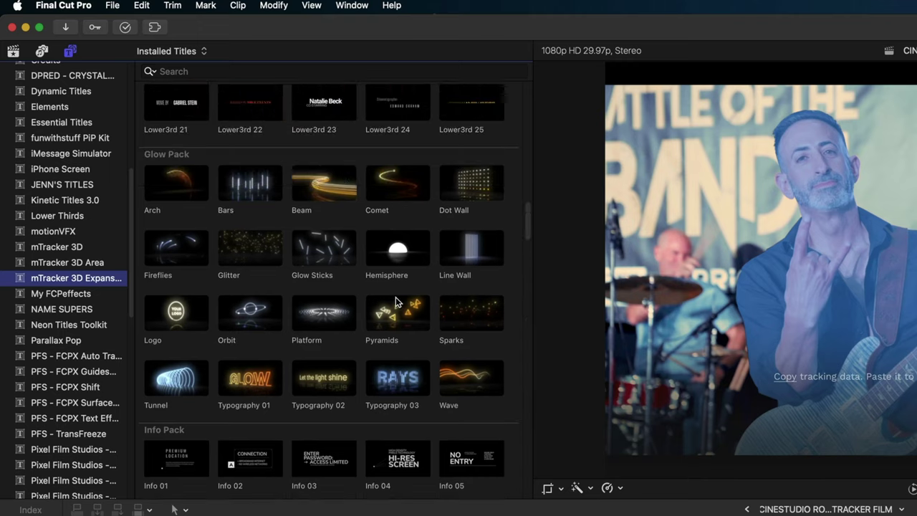
- Add the Line Wall title to the timeline and trim it to the clip's length
scroll(396, 294, up, 2)
click(471, 280)
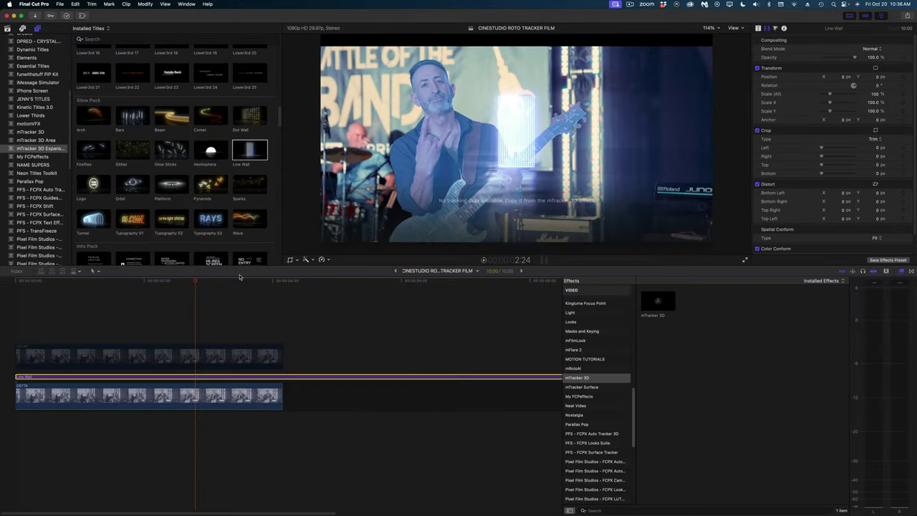
drag(248, 278, 286, 278)
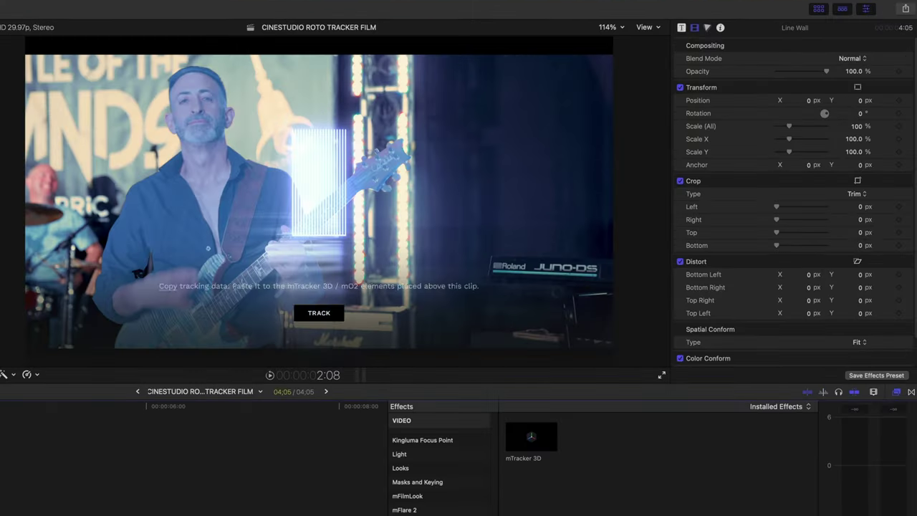
- Set the Line Wall's Content Scale to 338% and Rotation to -77°
click(758, 28)
scroll(875, 153, down, 2)
scroll(857, 215, down, 3)
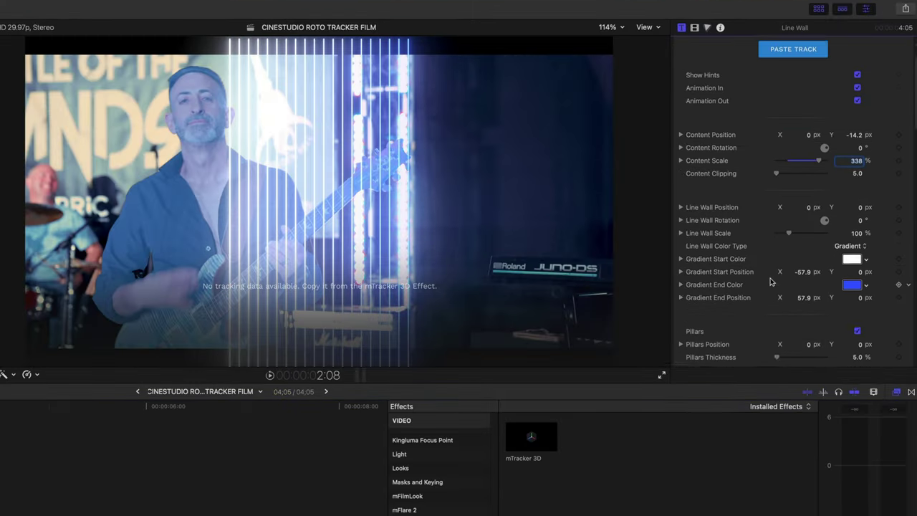
drag(850, 310, 838, 311)
scroll(853, 215, up, 2)
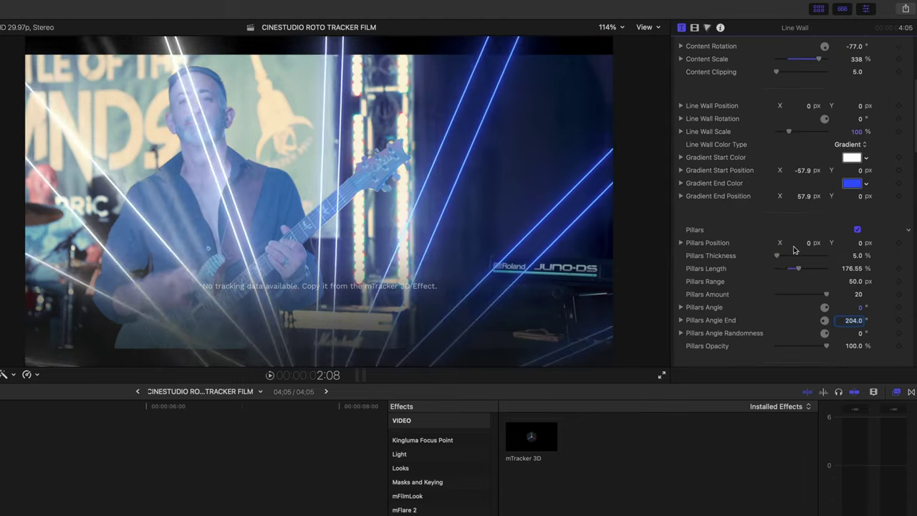
- Make the Line Wall gradient colours yellow and adjust its Pillars settings
click(851, 157)
drag(854, 149, 853, 156)
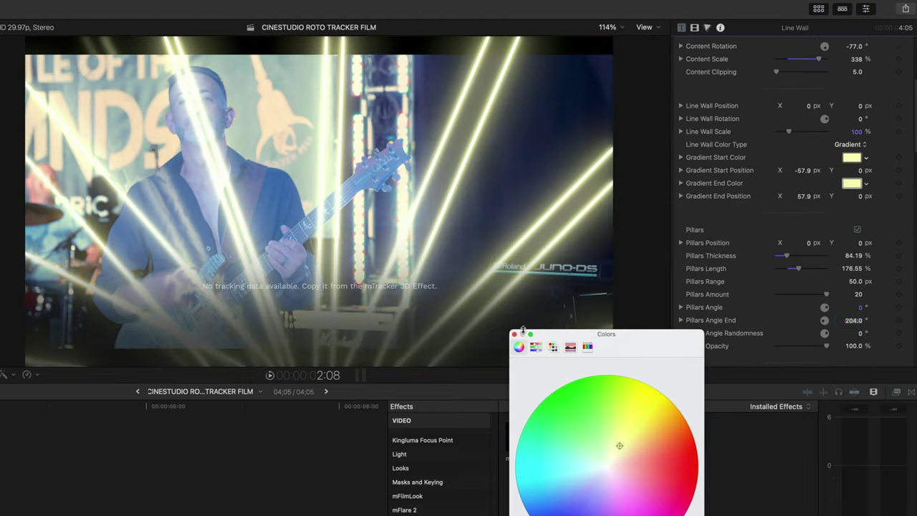
click(513, 334)
scroll(800, 254, down, 3)
drag(827, 271, 796, 279)
scroll(795, 280, down, 10)
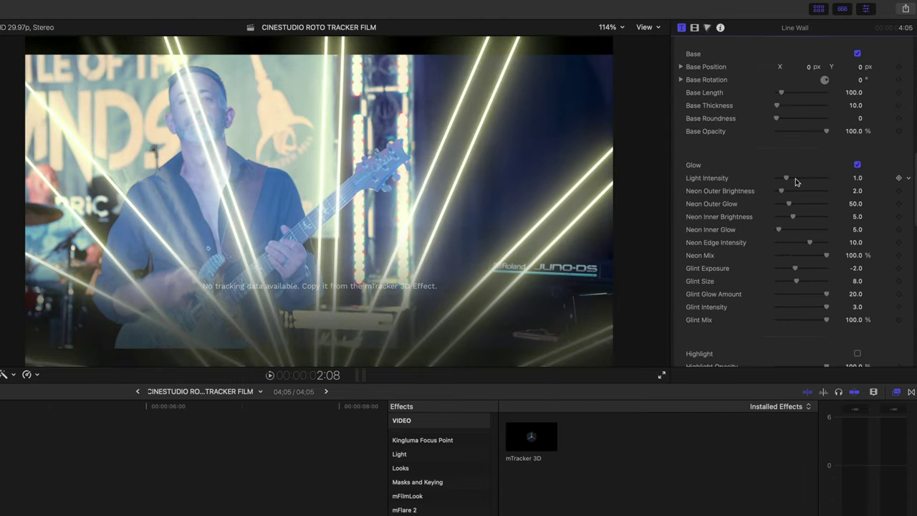
scroll(794, 179, down, 10)
scroll(799, 203, up, 15)
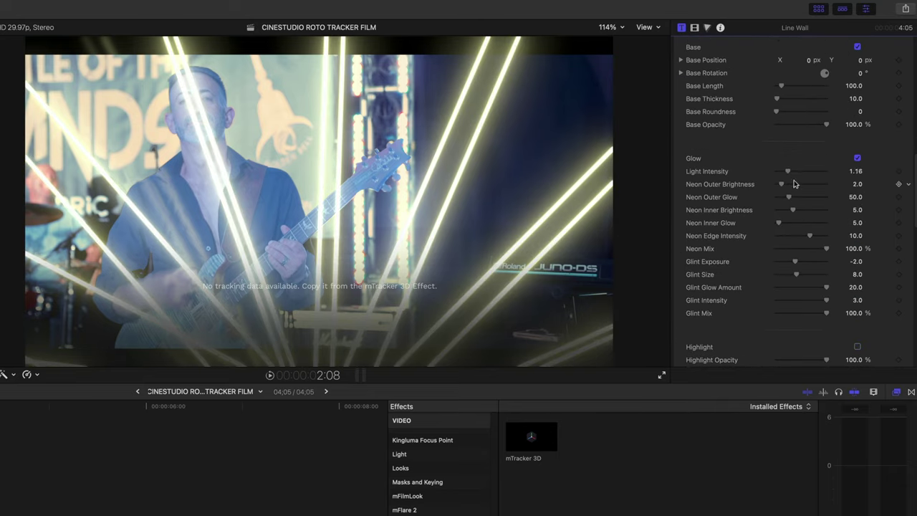
scroll(795, 200, up, 3)
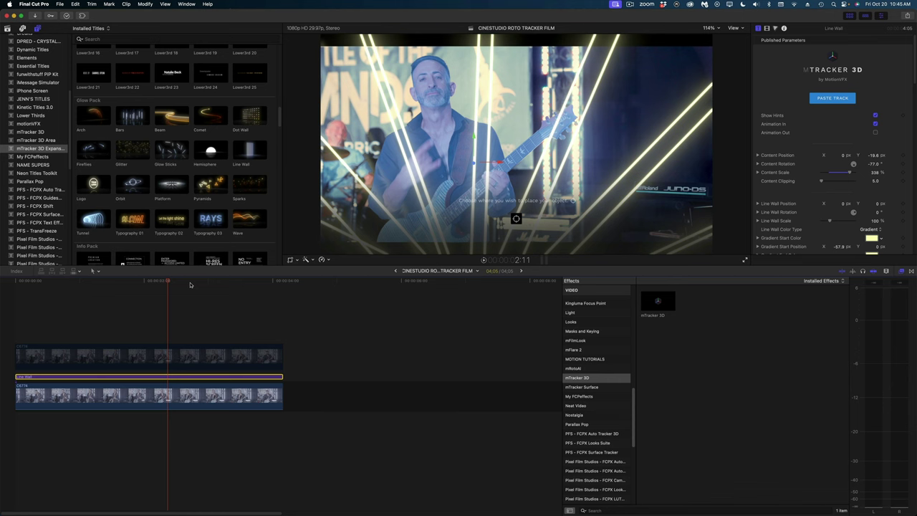
- Copy the lower clip's mTracker 3D track and paste it onto the Line Wall title
click(190, 387)
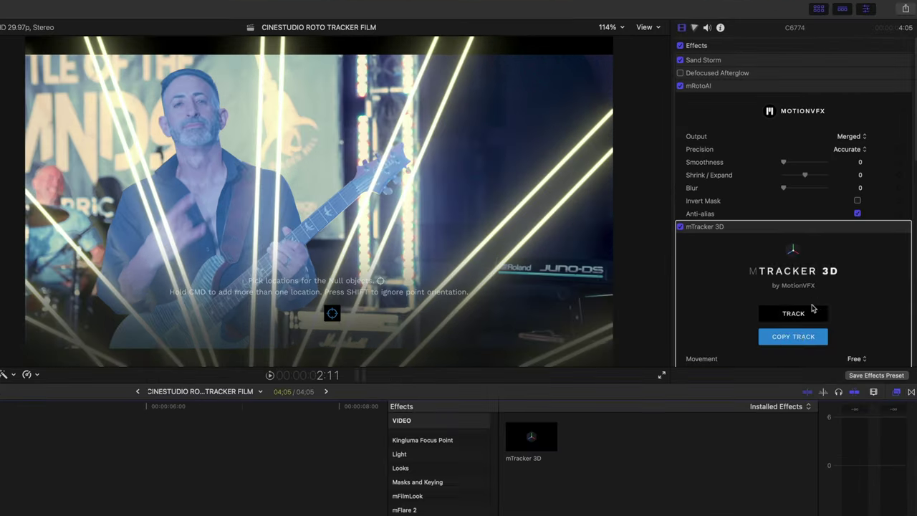
click(833, 235)
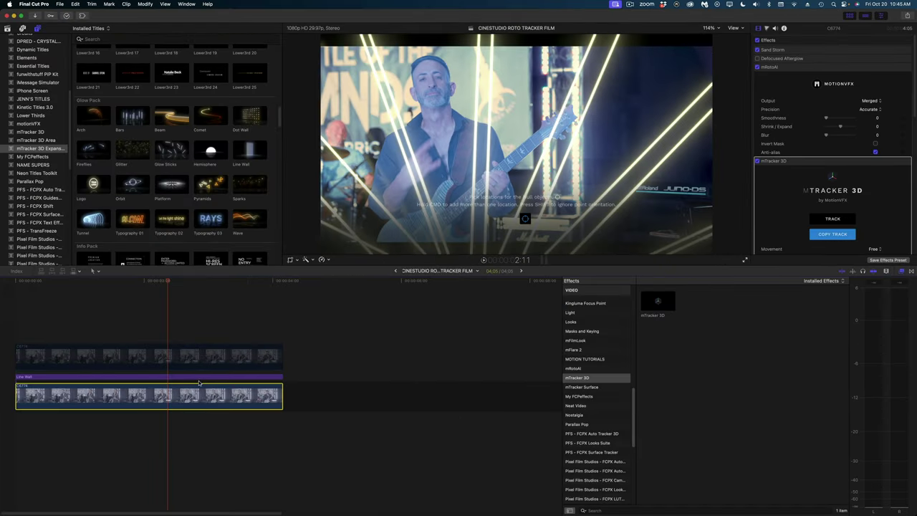
click(200, 377)
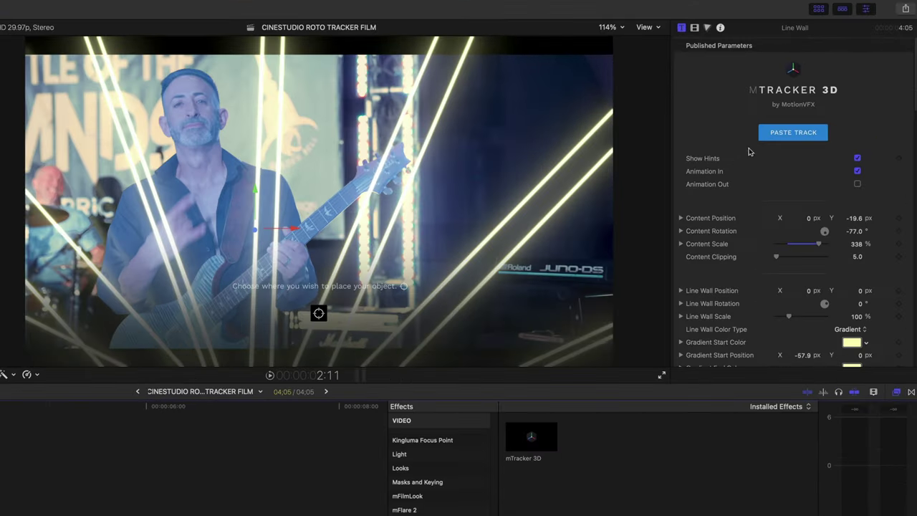
click(825, 97)
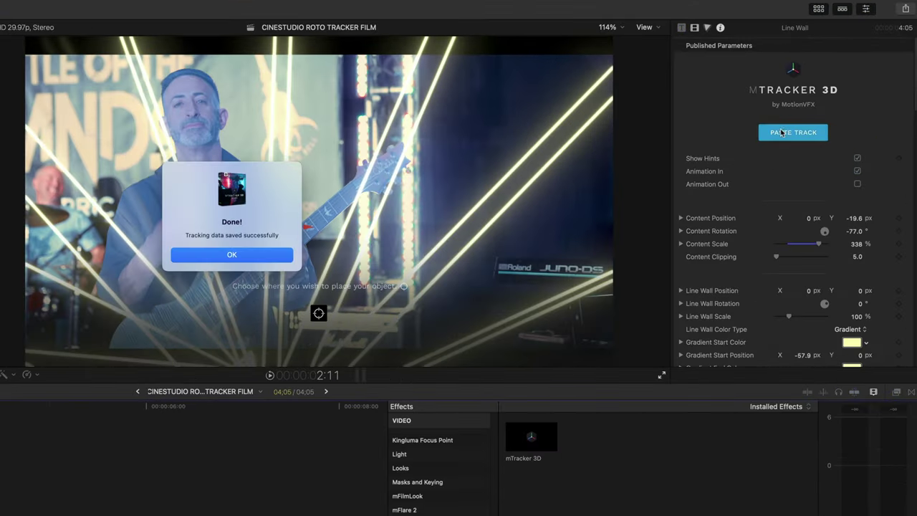
click(231, 255)
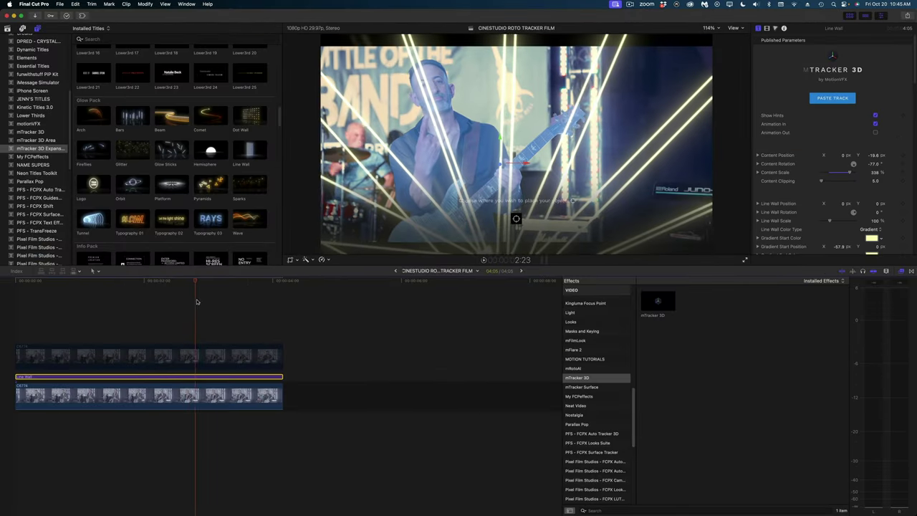
- Select the top cut-out guitarist clip and play the laser composite from the start
click(171, 353)
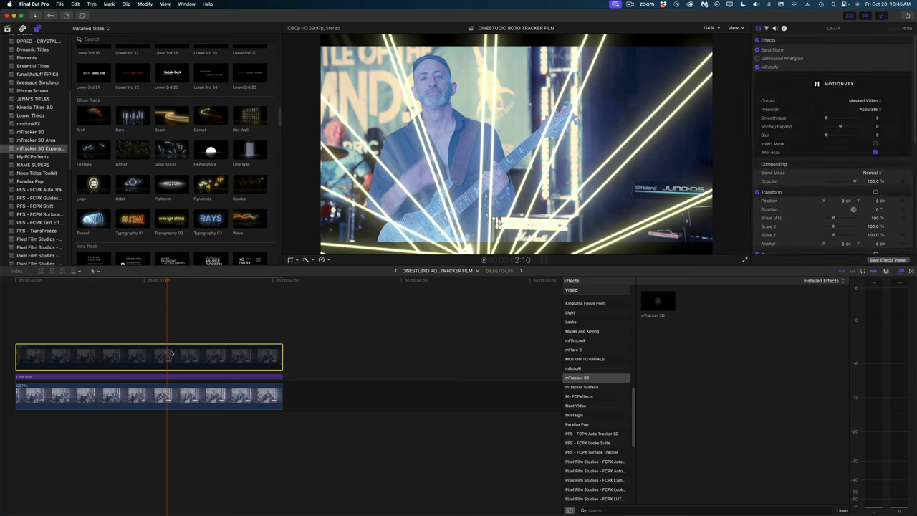
key(space)
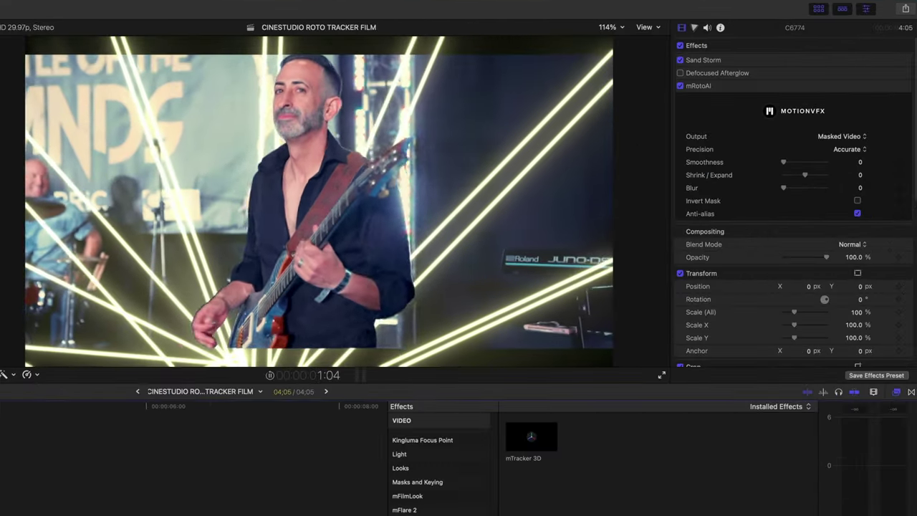
key(space)
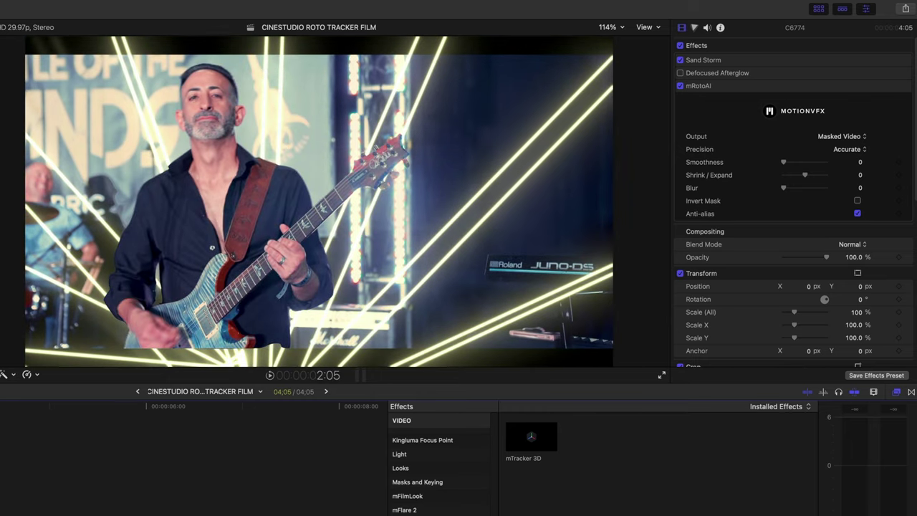
key(Home)
key(space)
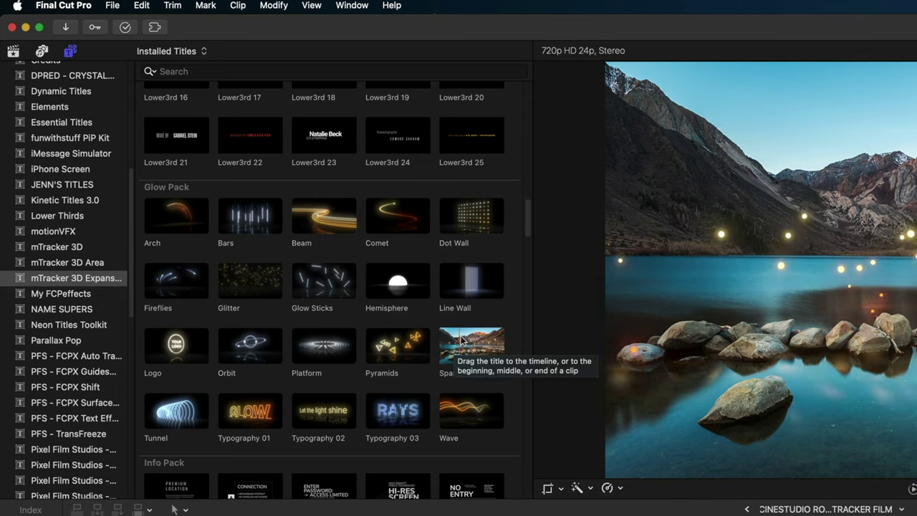
- Place the Sparks title above the guitarist clips at 203% scale with 279 sparks, pasting the copied track
drag(462, 341, 184, 515)
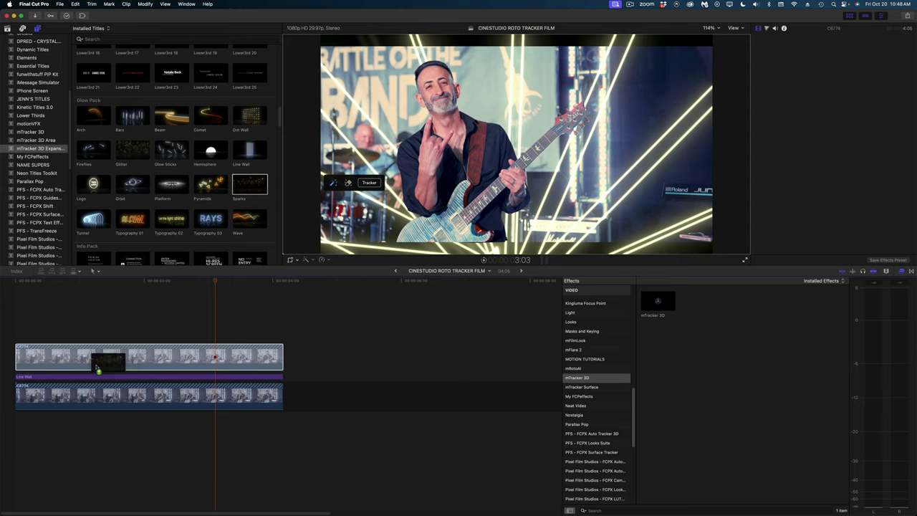
drag(98, 368, 84, 374)
click(283, 280)
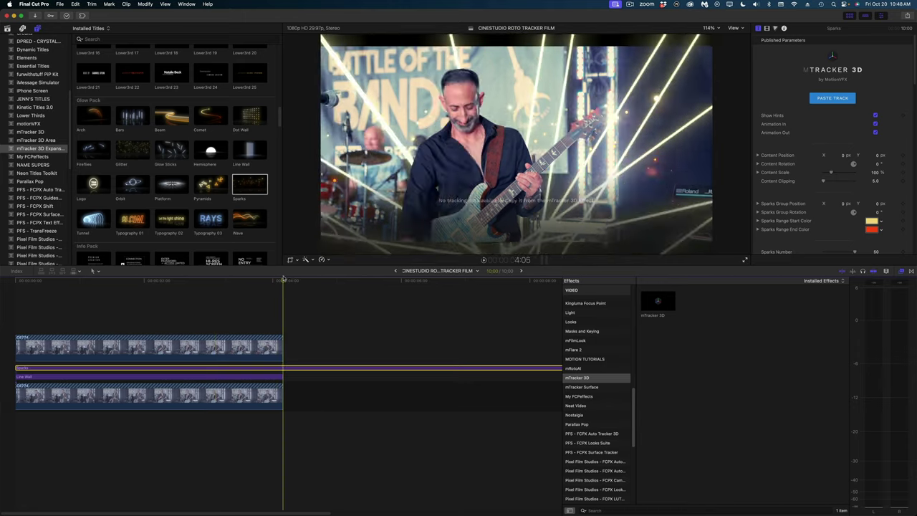
key(space)
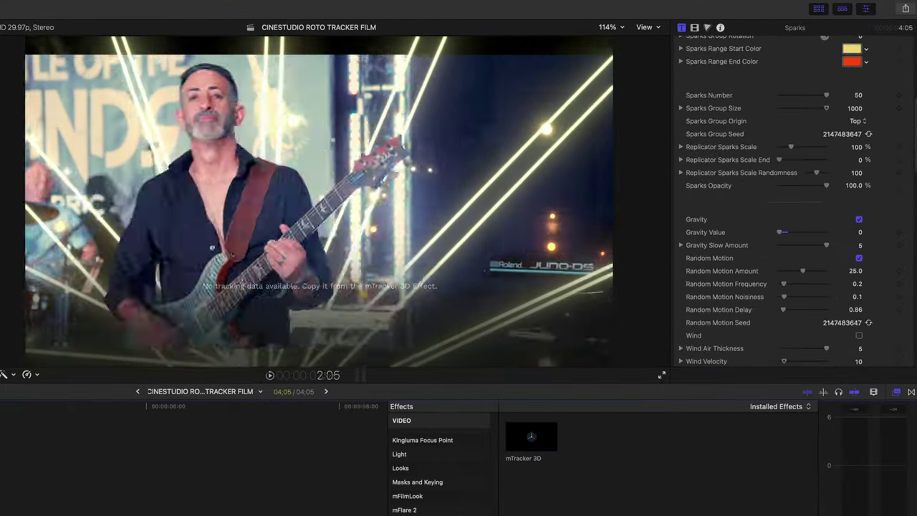
scroll(788, 200, down, 10)
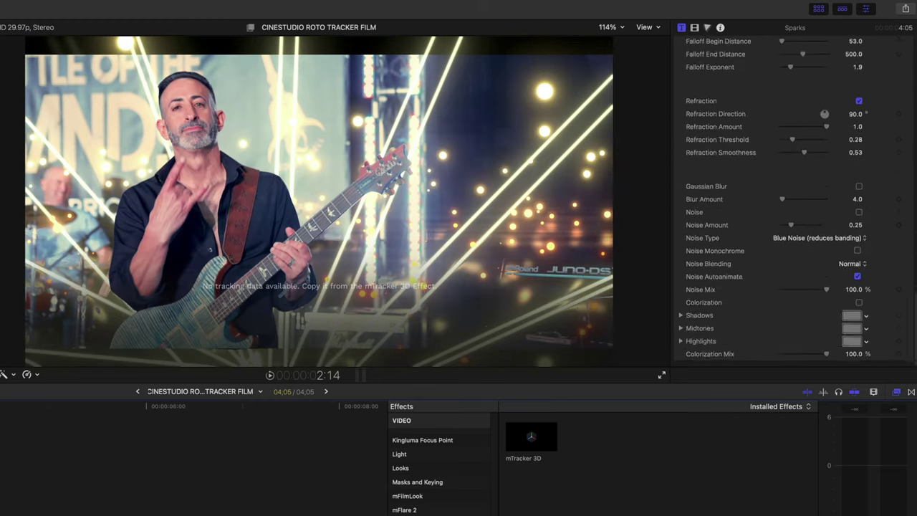
scroll(779, 209, up, 15)
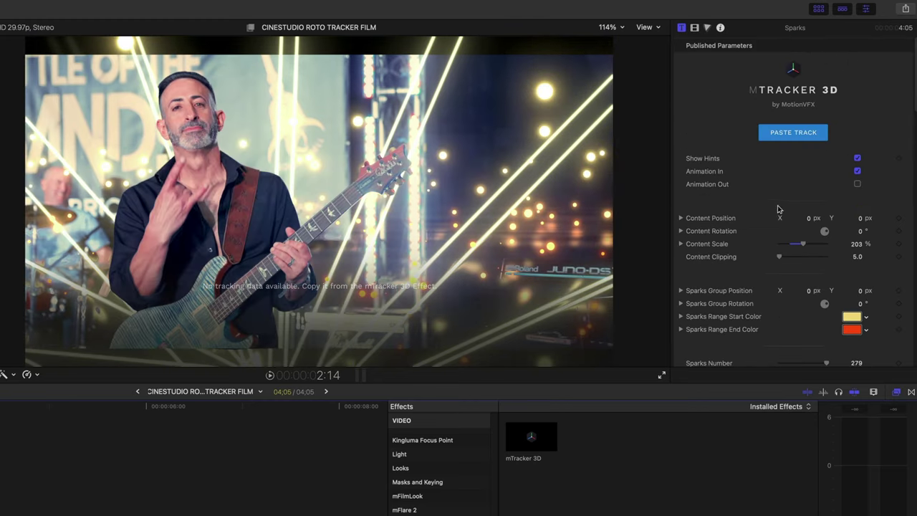
click(772, 135)
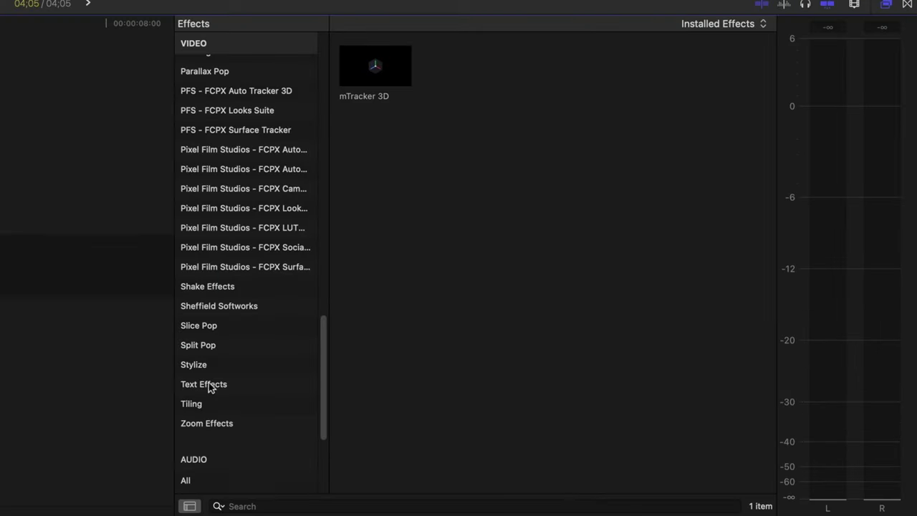
- Apply the Stylize Letterbox effect to the adjustment layer and thicken its border bars
click(200, 365)
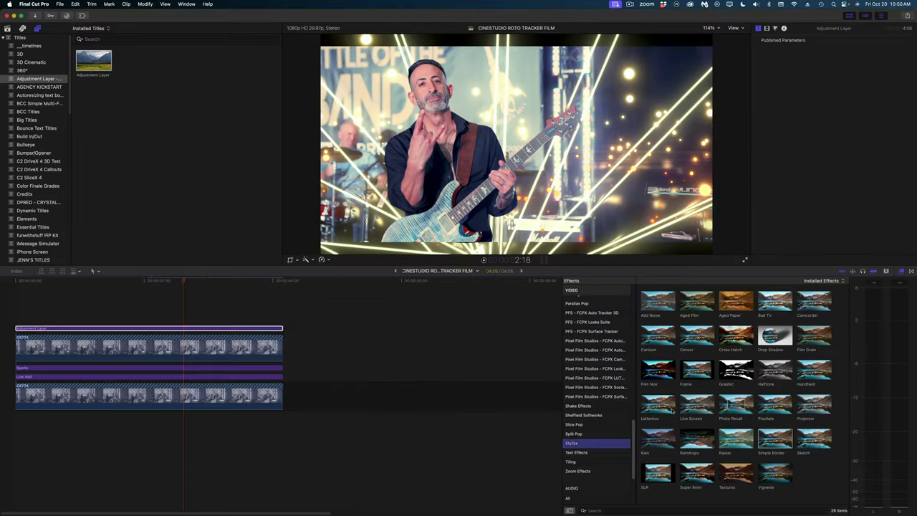
drag(596, 227, 246, 324)
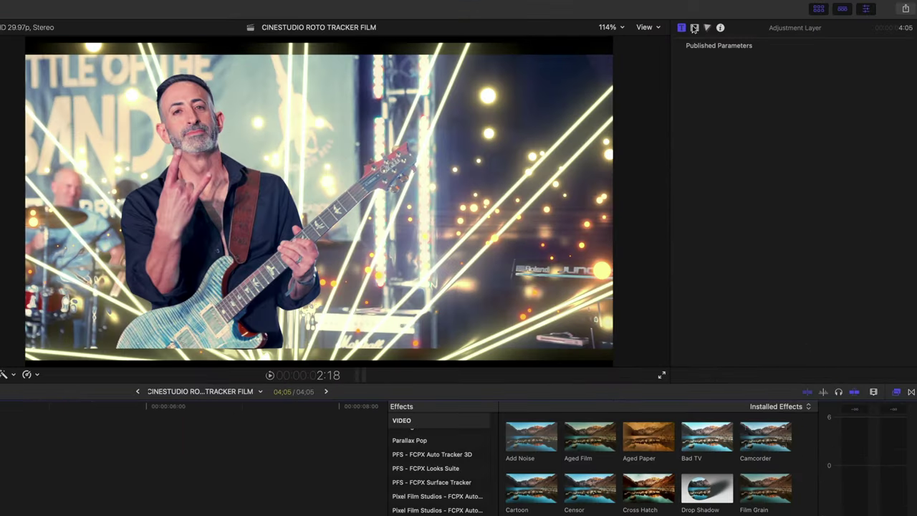
click(694, 27)
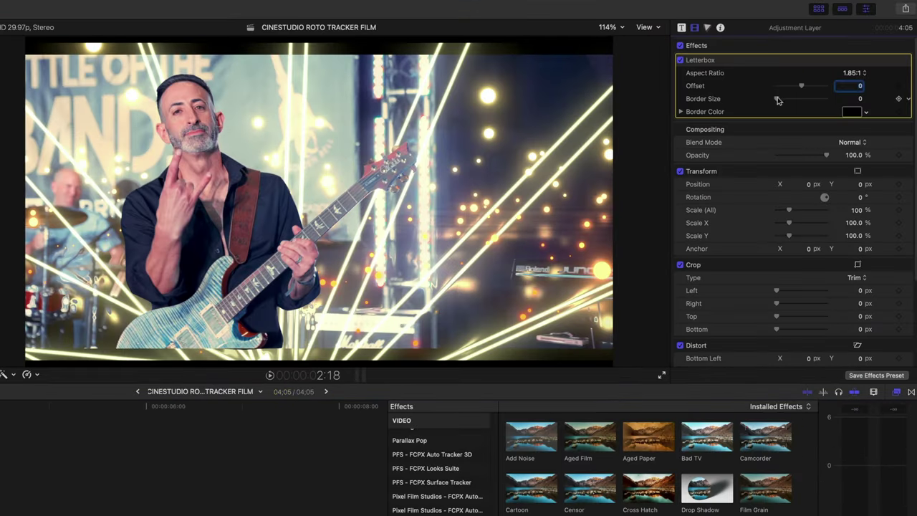
drag(777, 99, 798, 98)
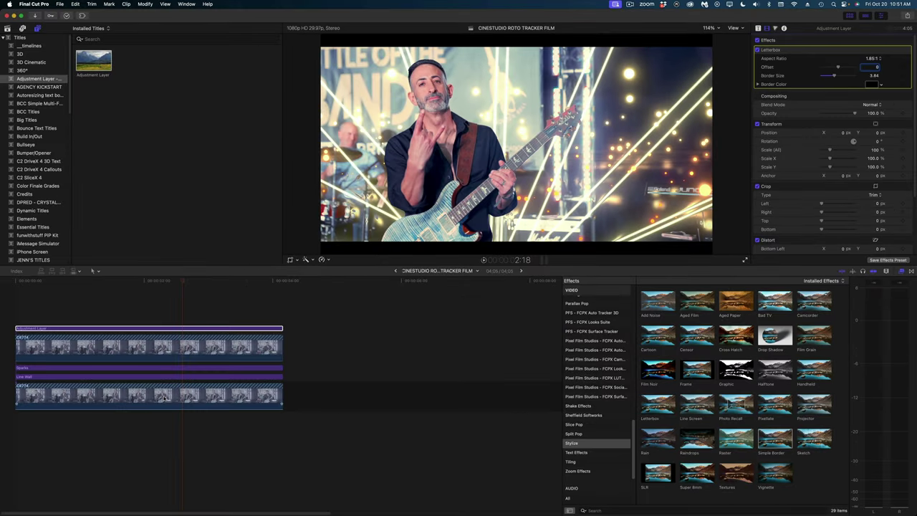
- Paste Defocused Afterglow onto the adjustment layer and move it above Letterbox in the stack
click(164, 399)
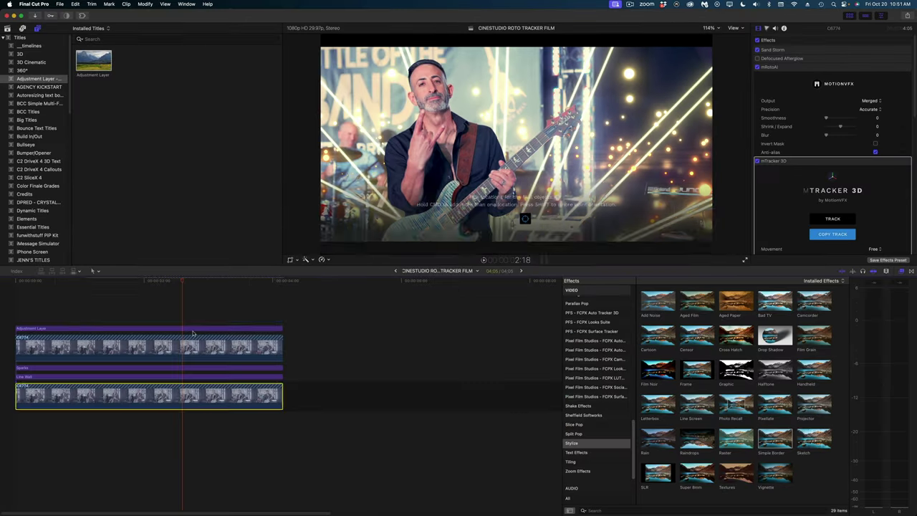
click(193, 331)
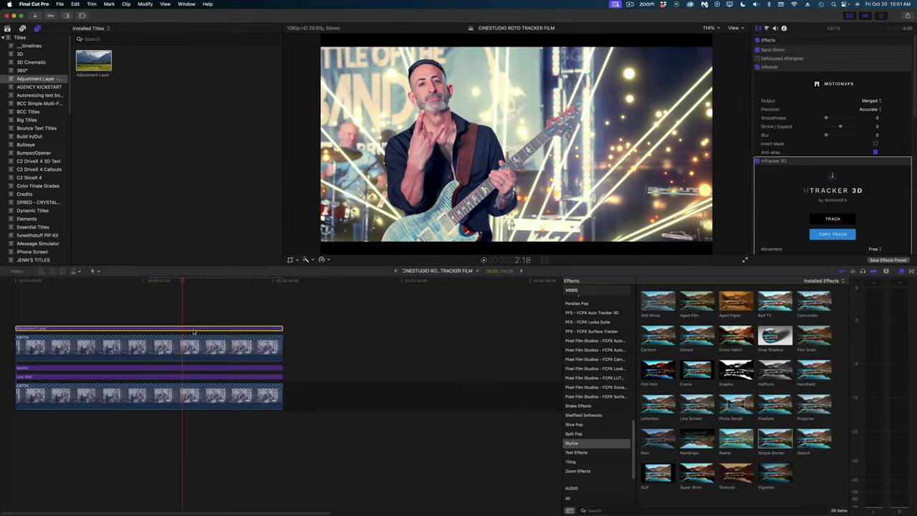
key(super+shift+v)
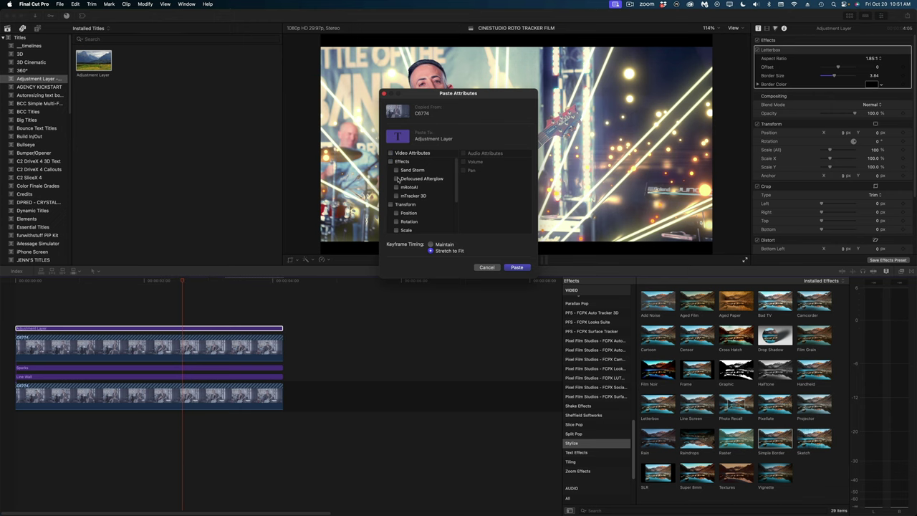
click(516, 268)
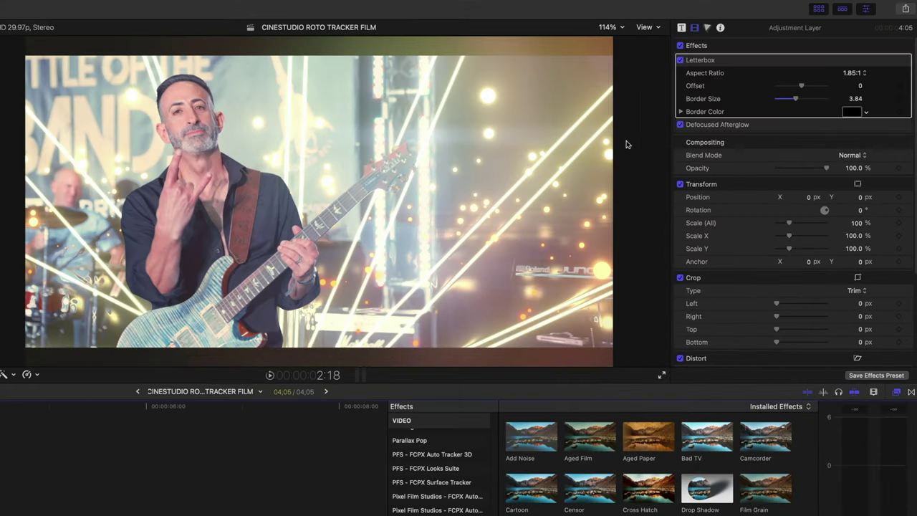
drag(772, 93, 776, 51)
drag(707, 61, 705, 61)
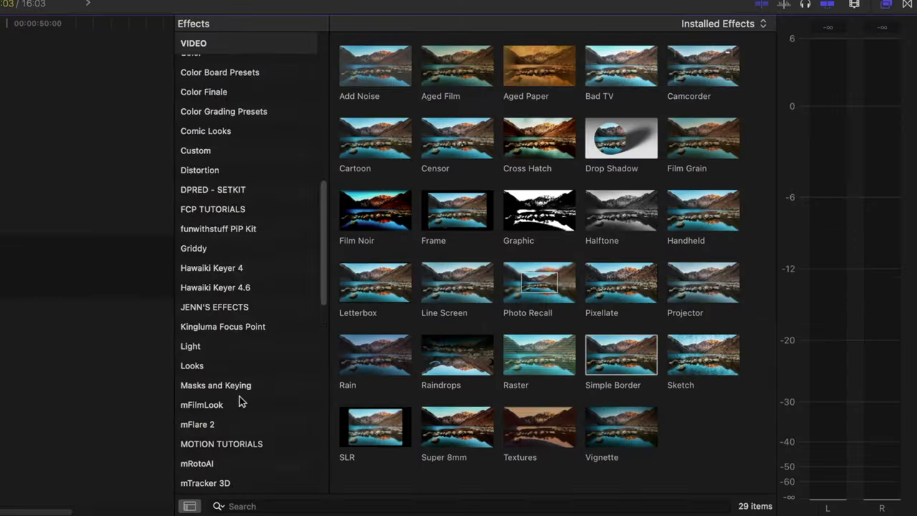
- Apply the mTracker Surface effect to the smiling woman's portrait clip
scroll(240, 401, down, 4)
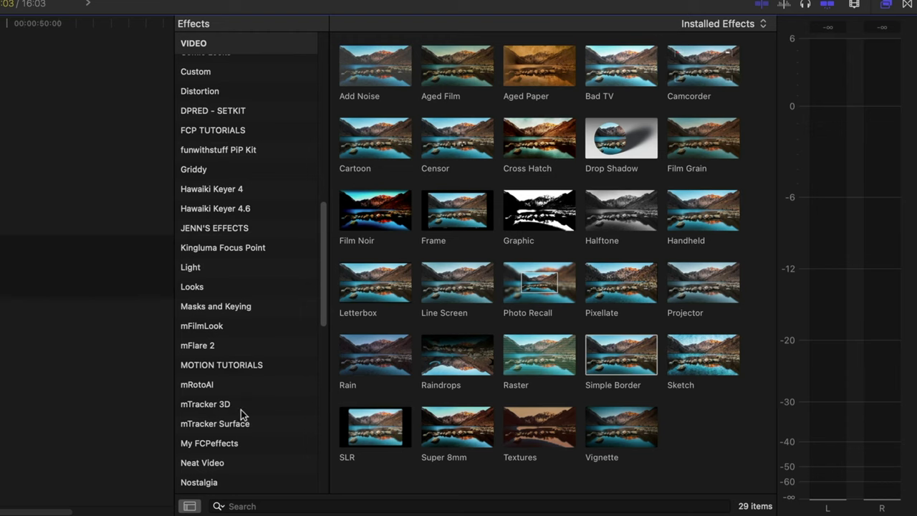
click(242, 424)
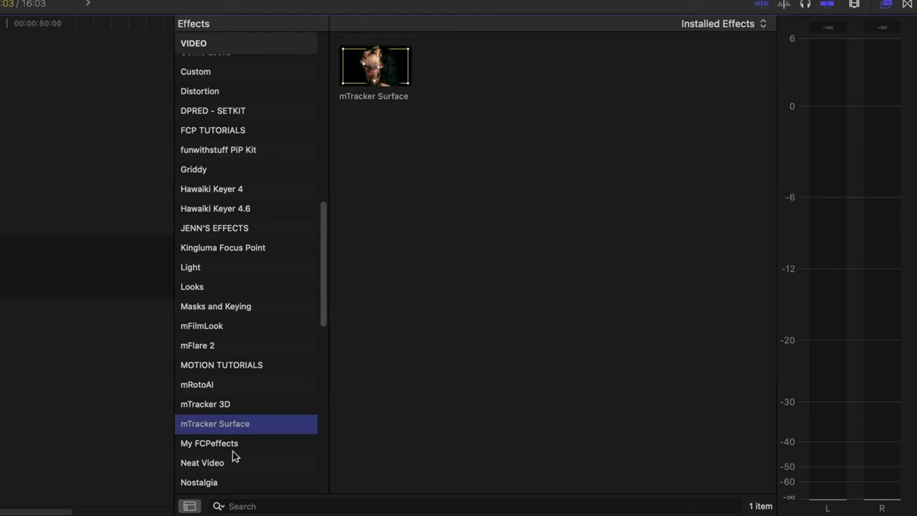
drag(369, 66, 94, 78)
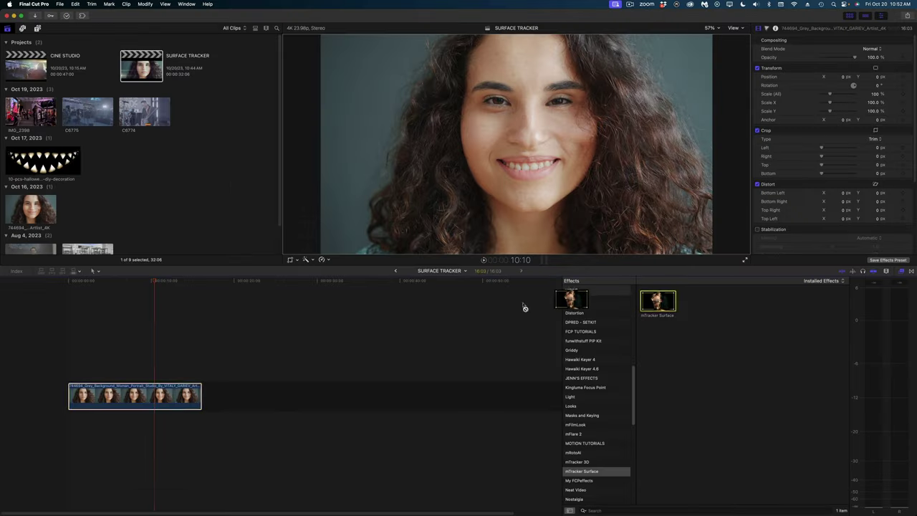
drag(525, 307, 172, 394)
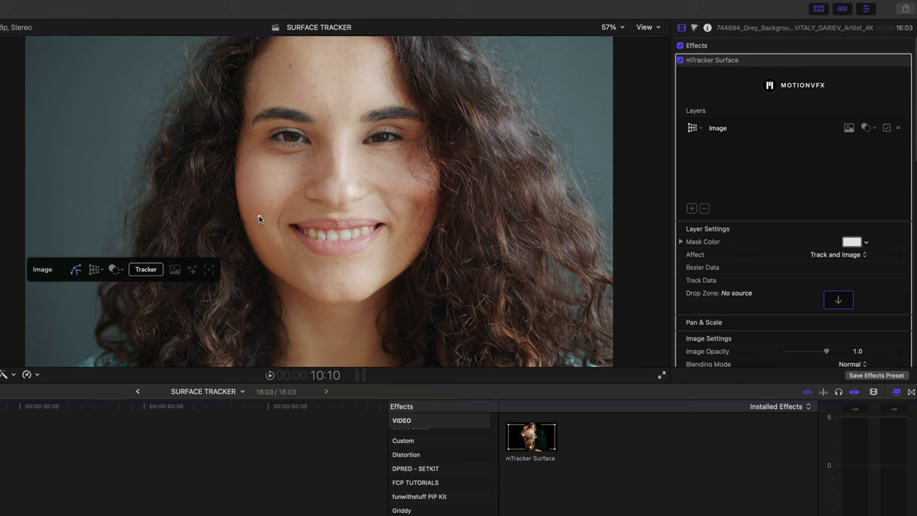
- Draw a closed eight-point mask around the woman's mouth and chin
click(294, 211)
click(327, 210)
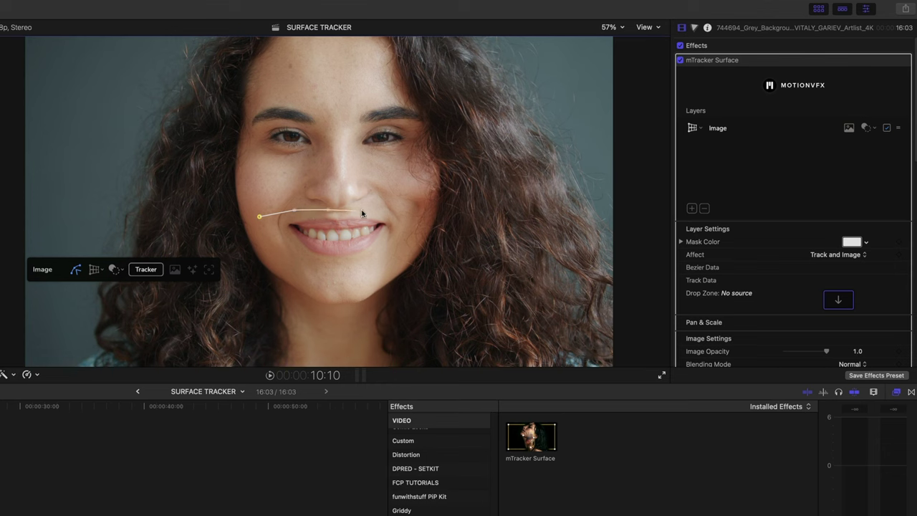
click(411, 207)
click(398, 246)
click(361, 280)
click(334, 279)
click(268, 249)
click(259, 216)
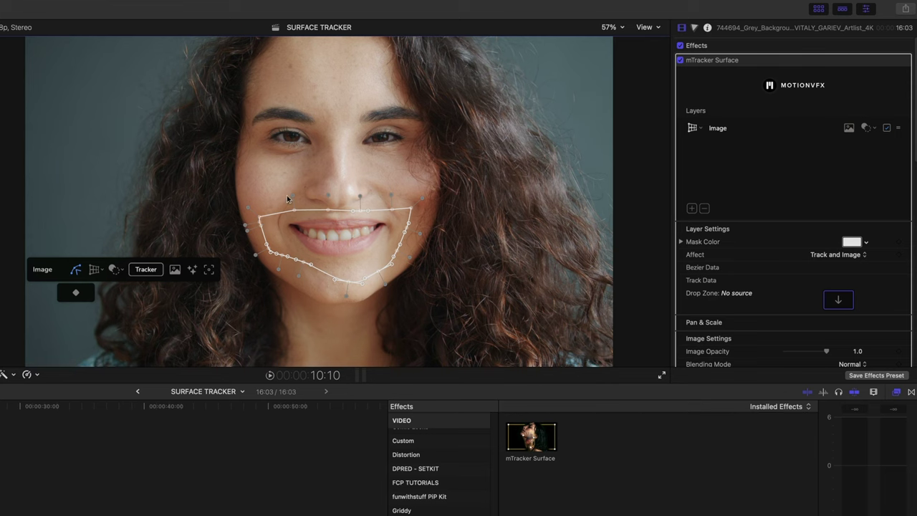
- Refine the mouth mask zoomed in, then track it forward through the clip
click(301, 268)
key(super+equal)
key(super+equal)
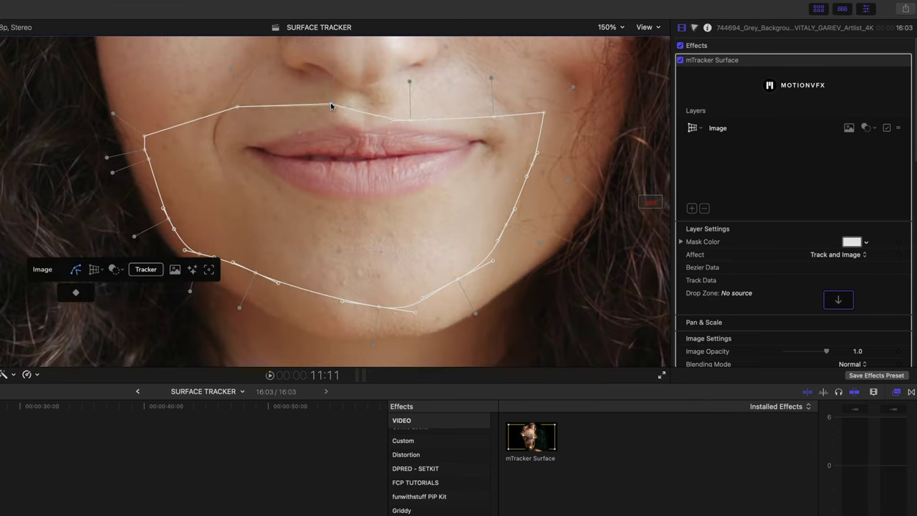
drag(330, 106, 421, 71)
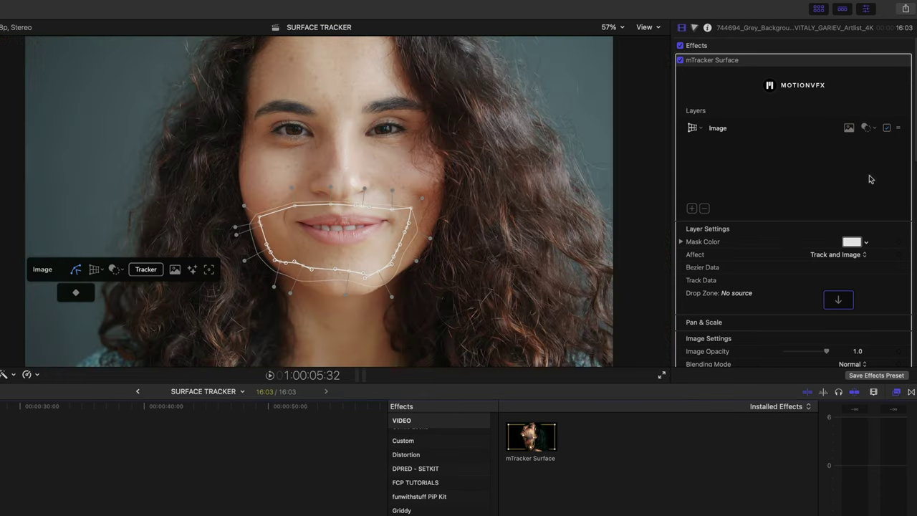
key(shift+z)
click(145, 269)
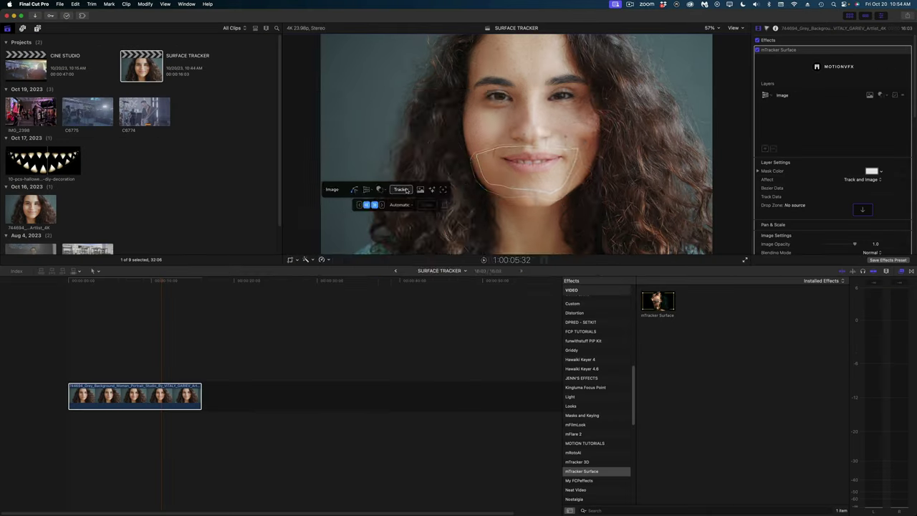
click(373, 204)
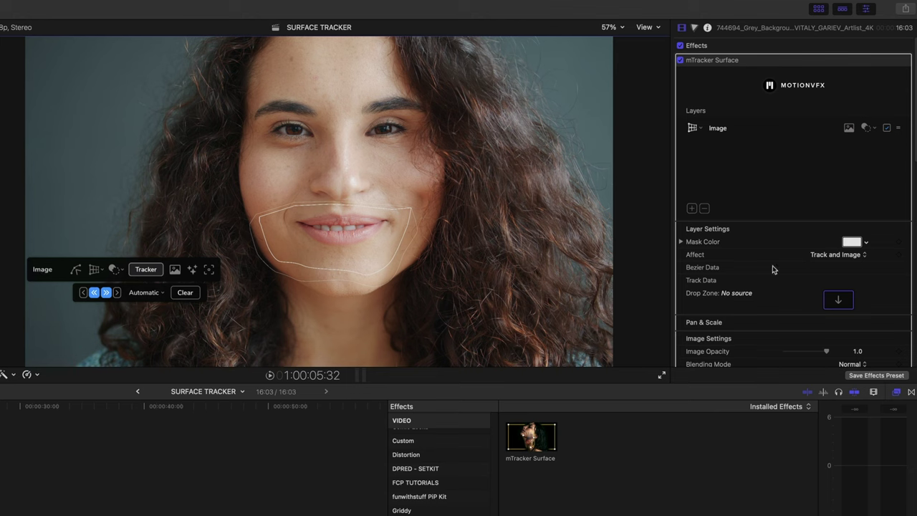
- Fill the tracked mouth mask's drop zone with the monster-teeth clip
click(825, 298)
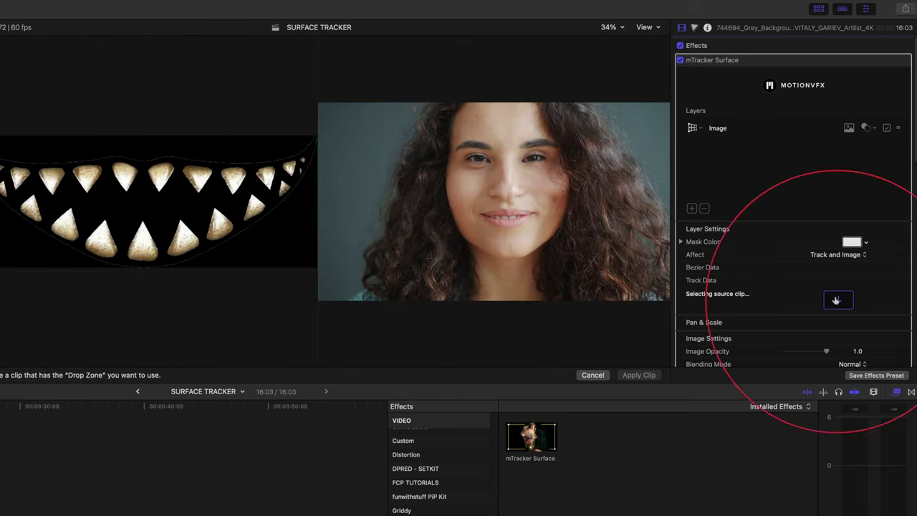
click(0, 224)
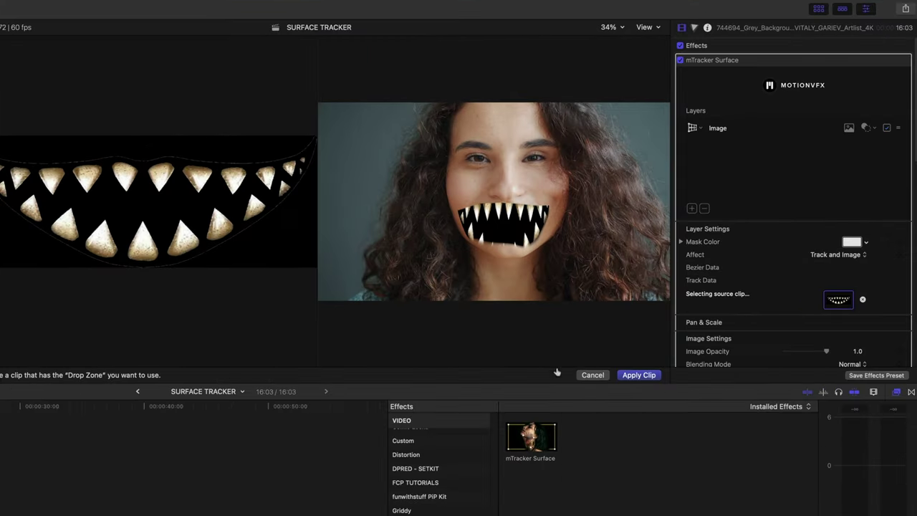
click(729, 259)
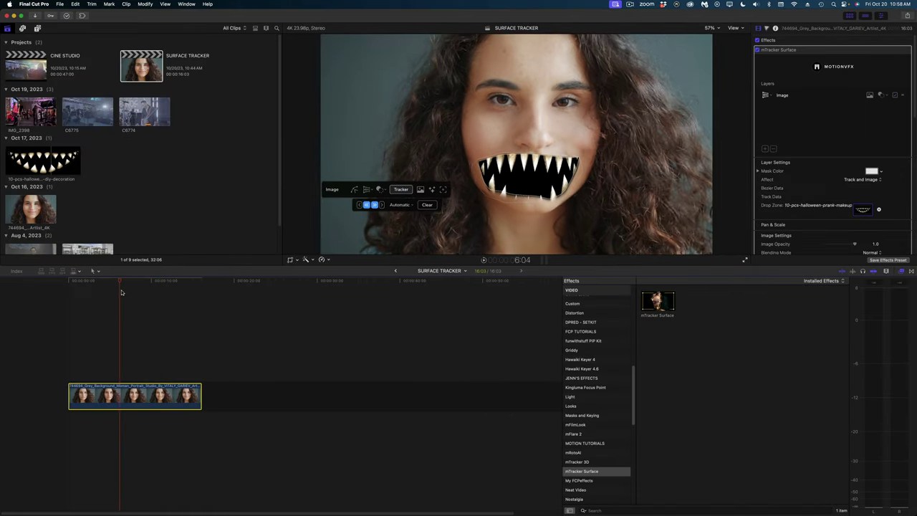
- At about 9:20, lower the teeth overlay's Scale Y and Scale All to flatten and shrink it
click(150, 294)
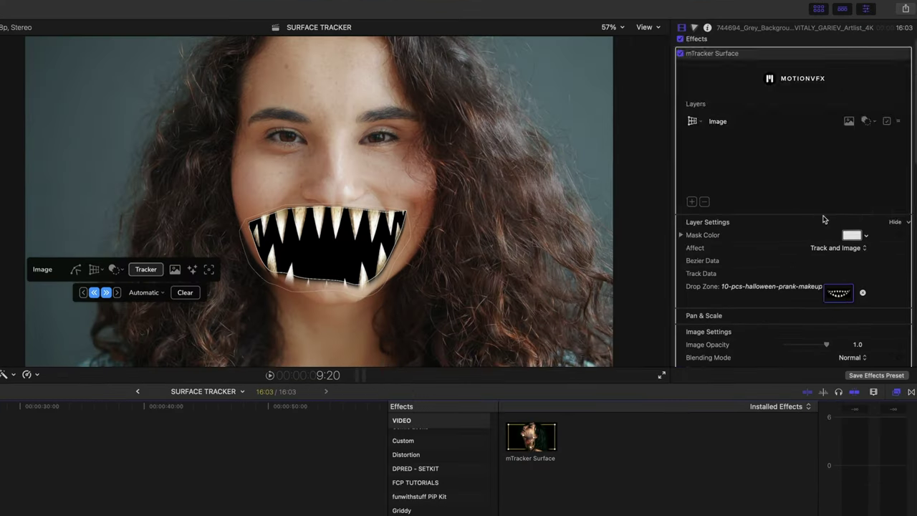
scroll(849, 154, down, 5)
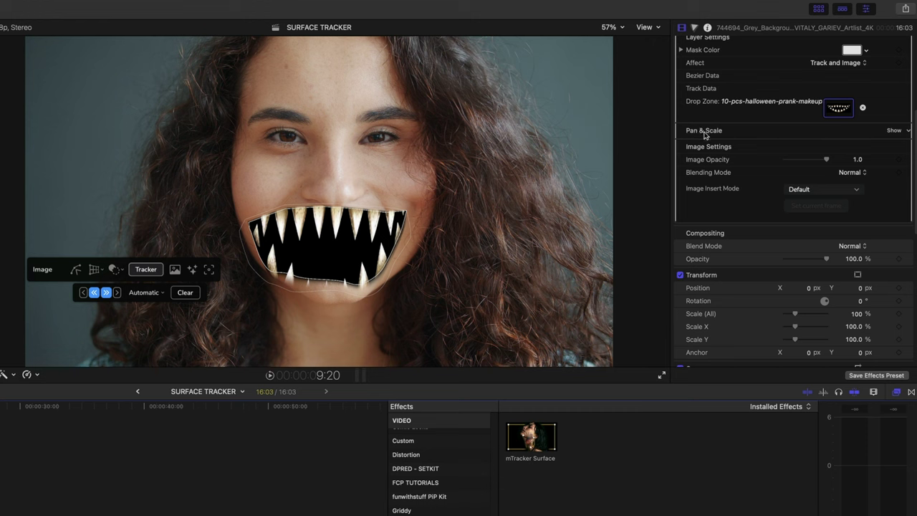
click(893, 132)
drag(805, 195, 793, 195)
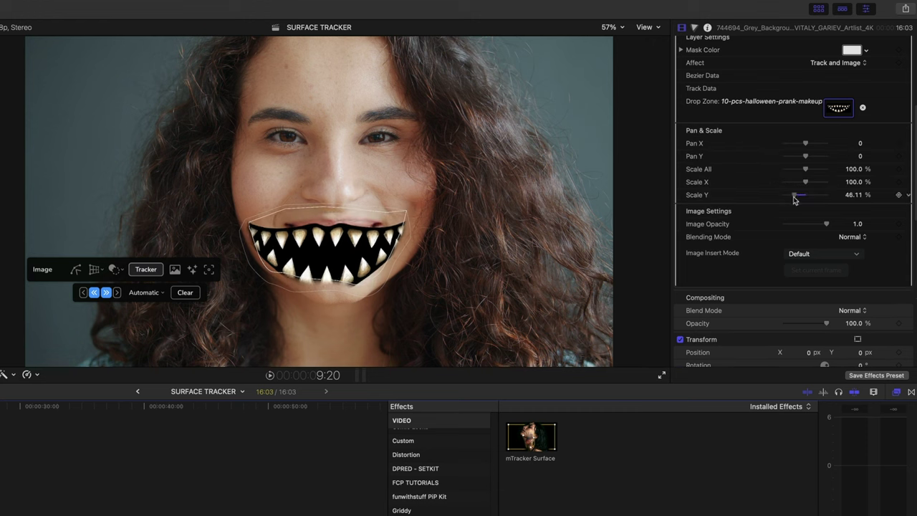
mouse_move(805, 156)
mouse_down()
mouse_move(801, 172)
mouse_move(803, 145)
mouse_move(805, 163)
mouse_up()
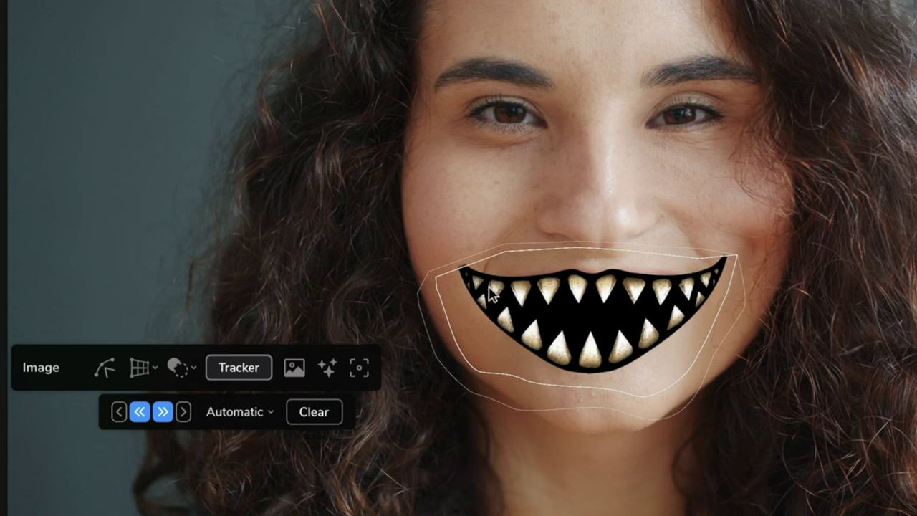
- Mesh-warp the teeth overlay, pulling its top-left and top-right corners upward to fit her mouth
click(106, 367)
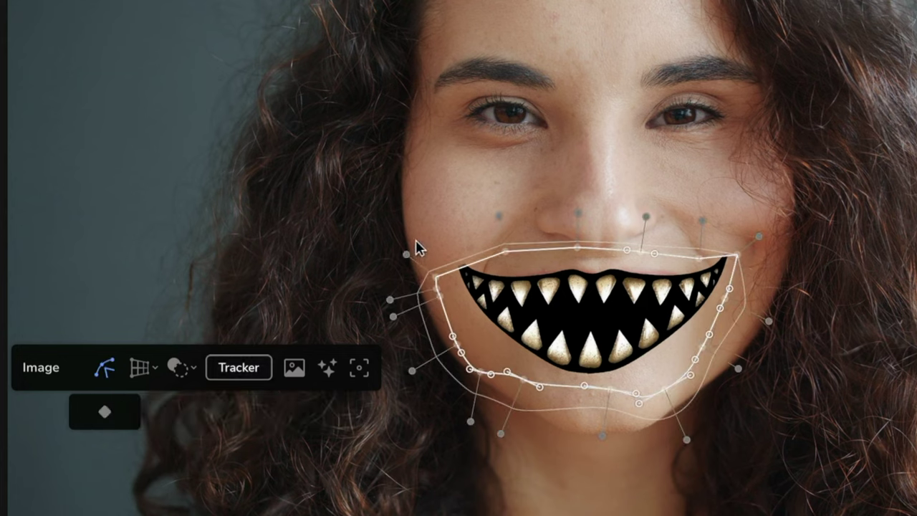
drag(430, 248, 435, 228)
drag(728, 259, 744, 244)
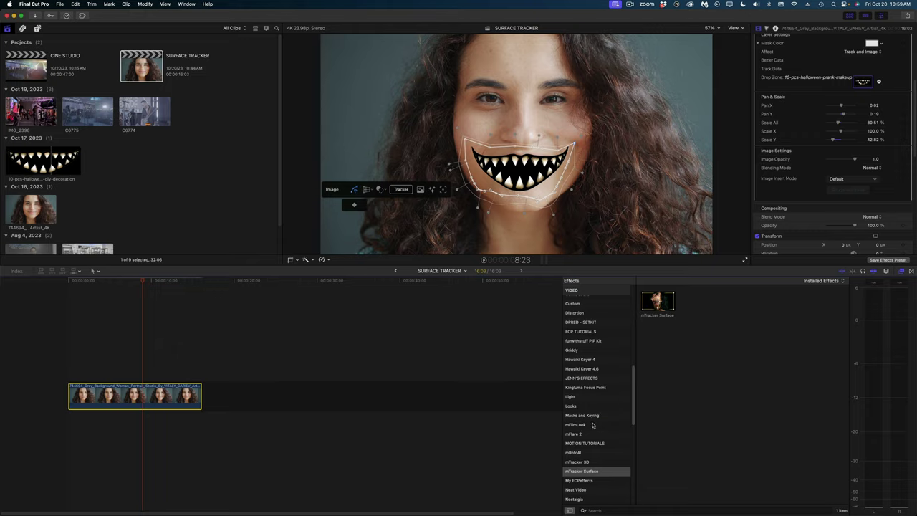
click(592, 425)
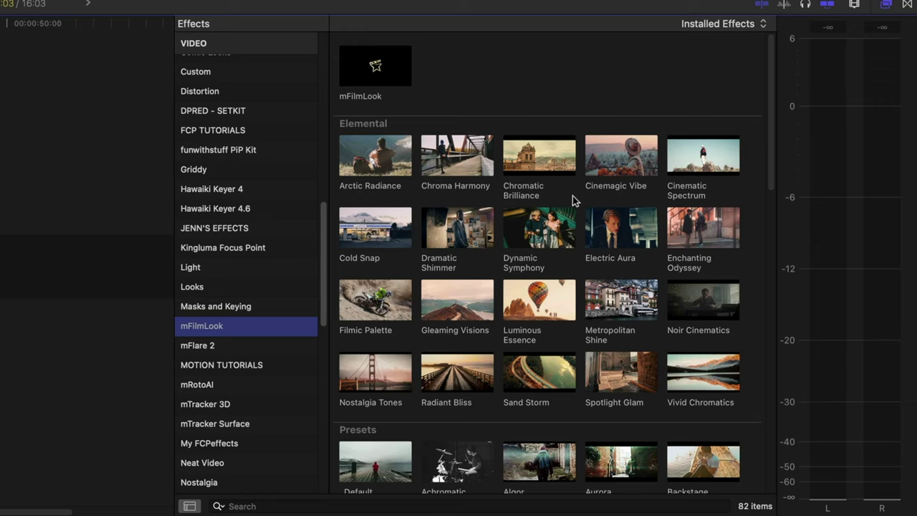
- Drag the mFilmLook Boulevard look onto the woman's portrait clip in the timeline
scroll(754, 365, down, 3)
scroll(576, 202, down, 2)
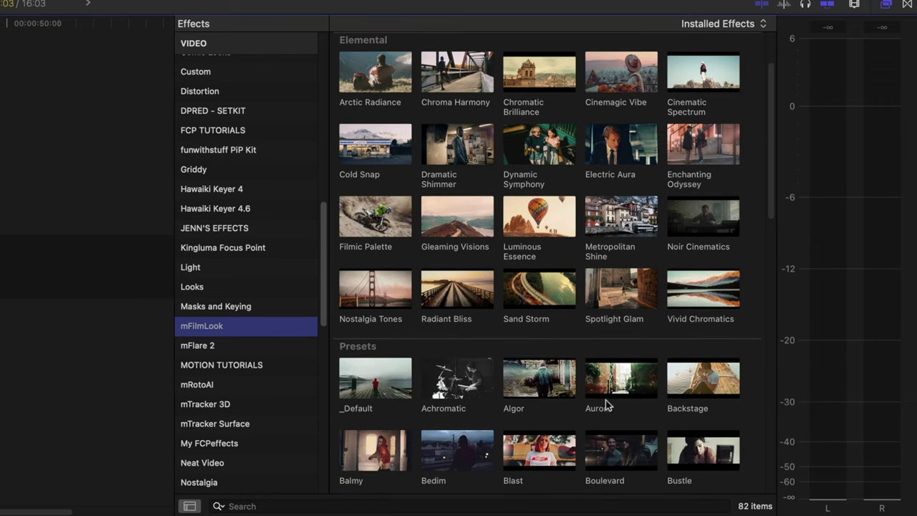
drag(620, 453, 154, 405)
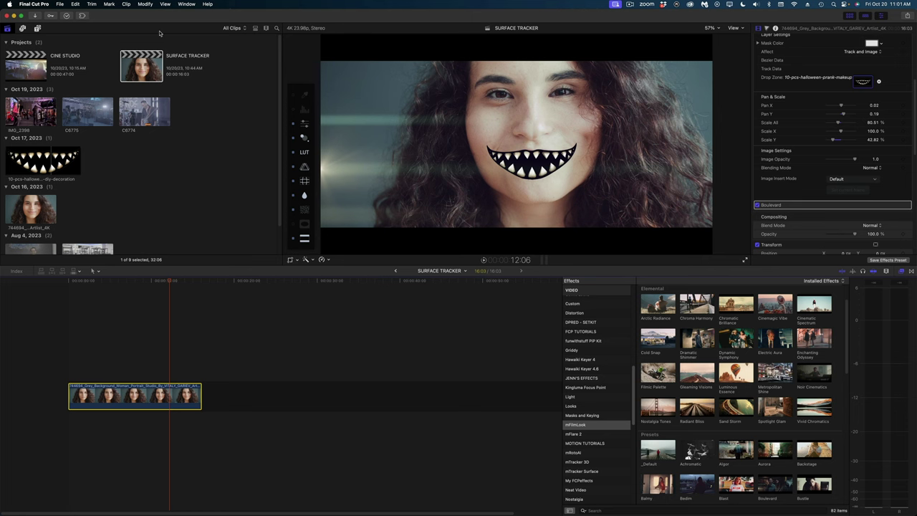
- Back in CINESTUDIO ROTO TRACKER FILM, test Gravity on the Sparks clip, then return it to 0
click(397, 272)
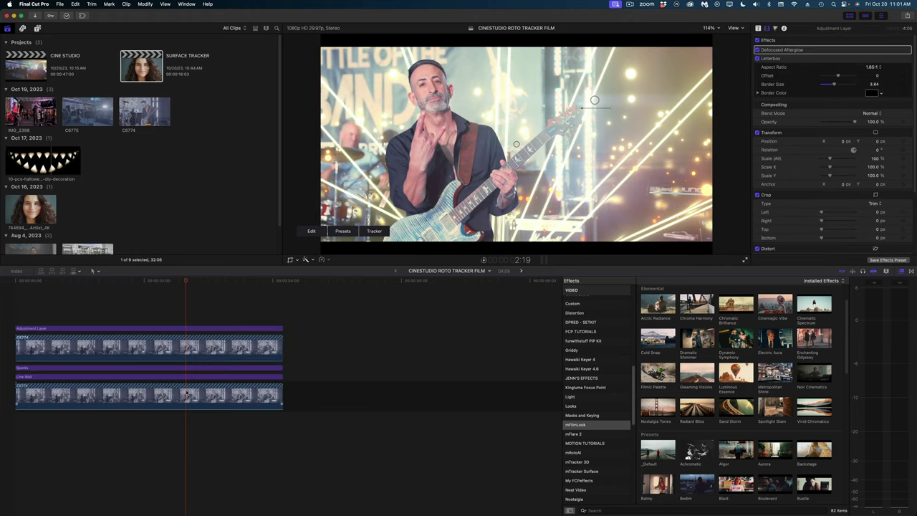
click(162, 369)
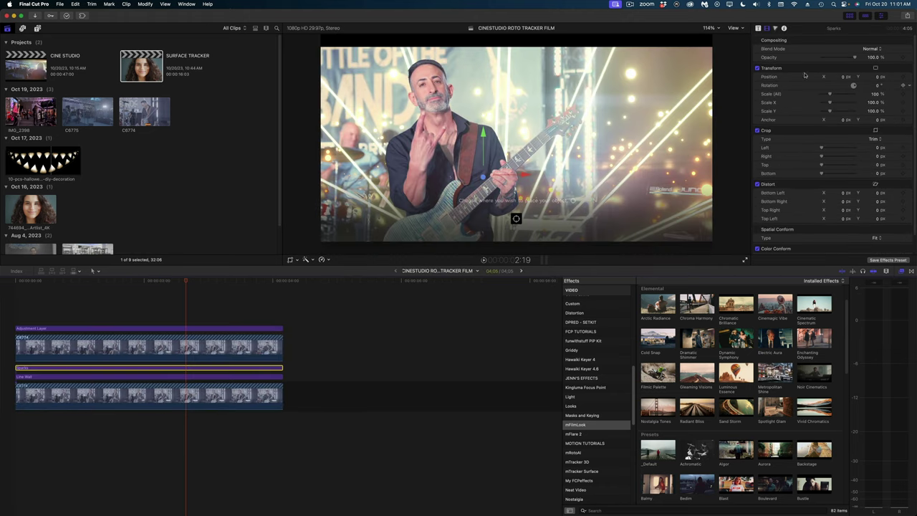
scroll(839, 201, down, 10)
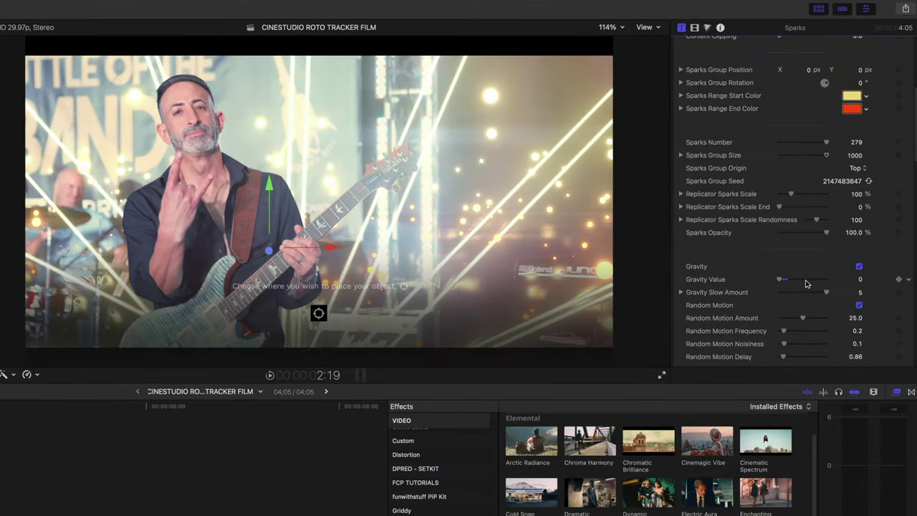
drag(805, 284, 809, 283)
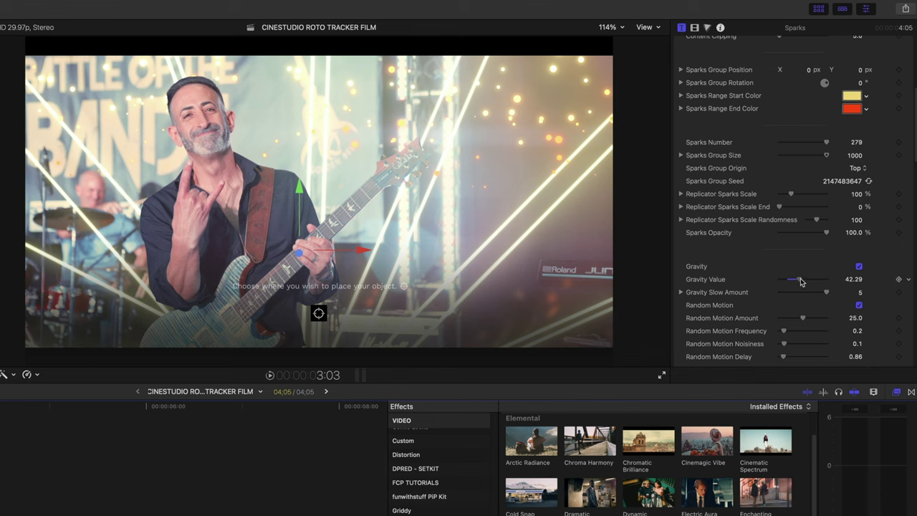
mouse_move(800, 282)
mouse_down()
mouse_move(776, 282)
mouse_move(785, 281)
mouse_up()
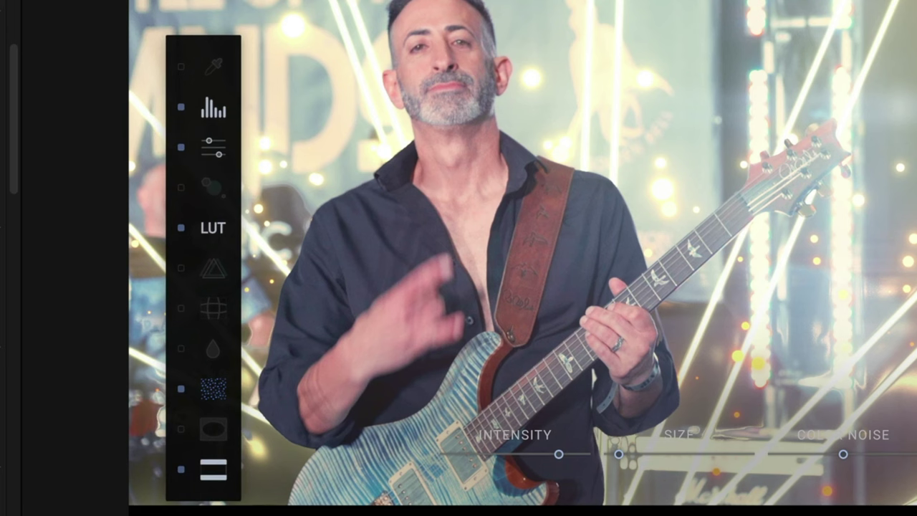
- Enable Levels in the guitarist's mFilmLook controls with In Black raised to 22.9
click(210, 108)
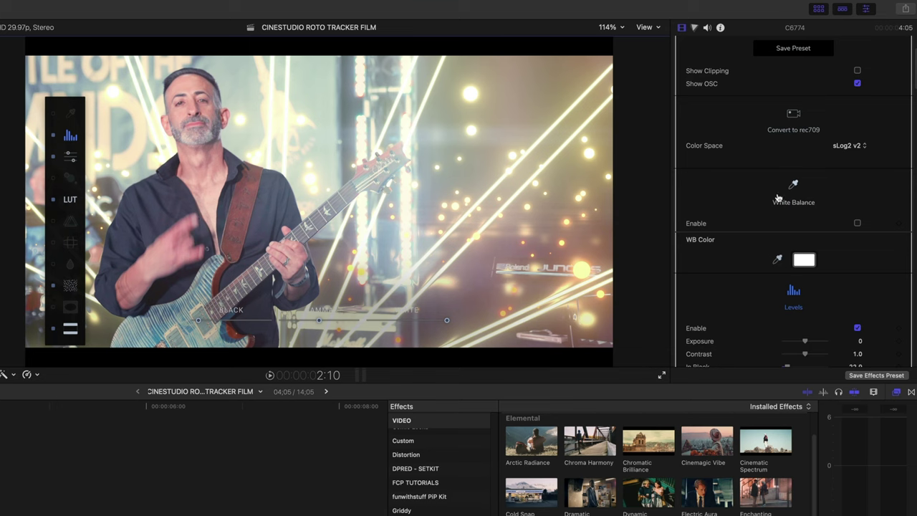
scroll(773, 197, down, 2)
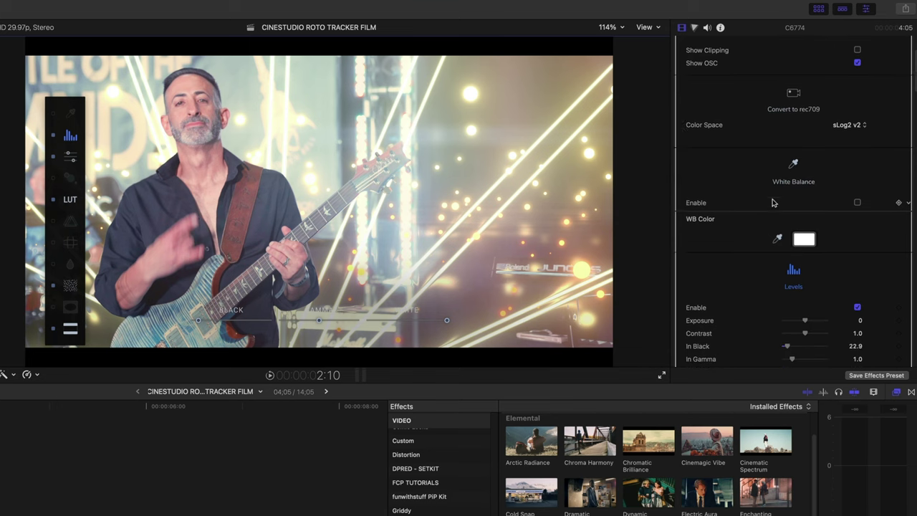
scroll(806, 304, down, 3)
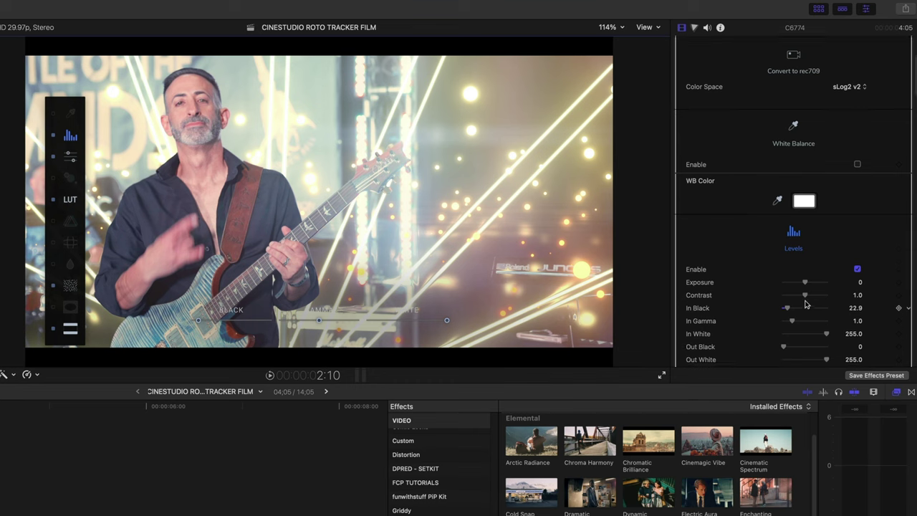